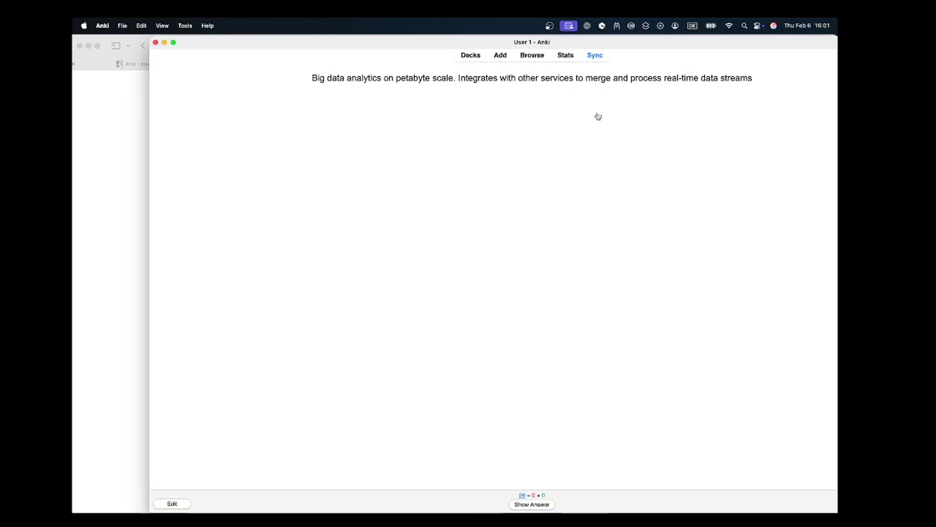
- Reveal the answer to the flashcard about petabyte-scale big data analytics
{"action": "left_click", "coordinate": [522, 505]}
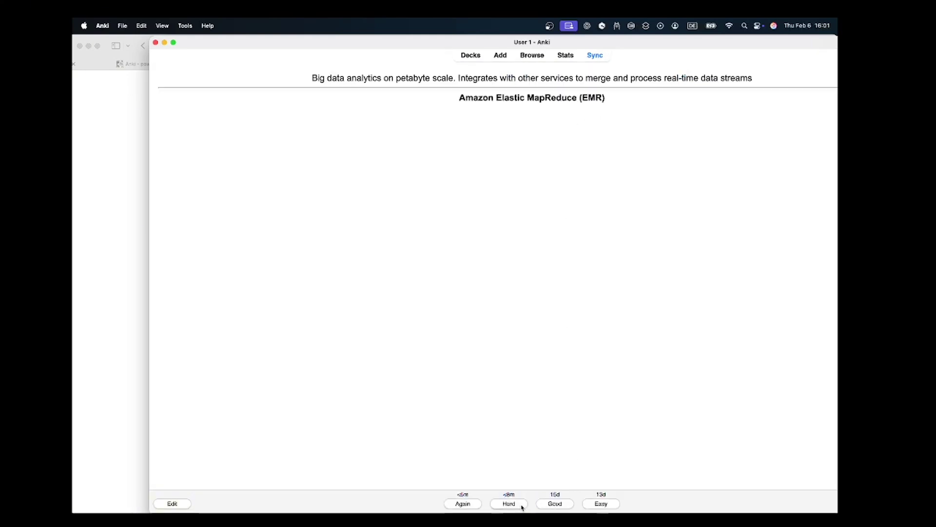
- Switch to Safari and examine the Anki website's tagline, supported platforms, About Anki text and Features section
{"action": "left_click", "coordinate": [129, 223]}
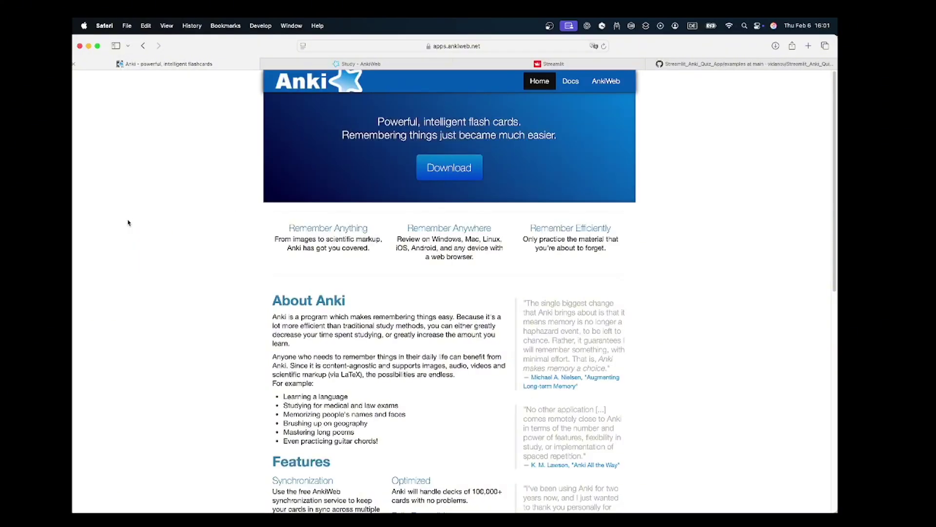
{"action": "left_click_drag", "start_coordinate": [377, 121], "coordinate": [556, 136]}
{"action": "left_click", "coordinate": [713, 250]}
{"action": "left_click_drag", "start_coordinate": [288, 226], "coordinate": [618, 229]}
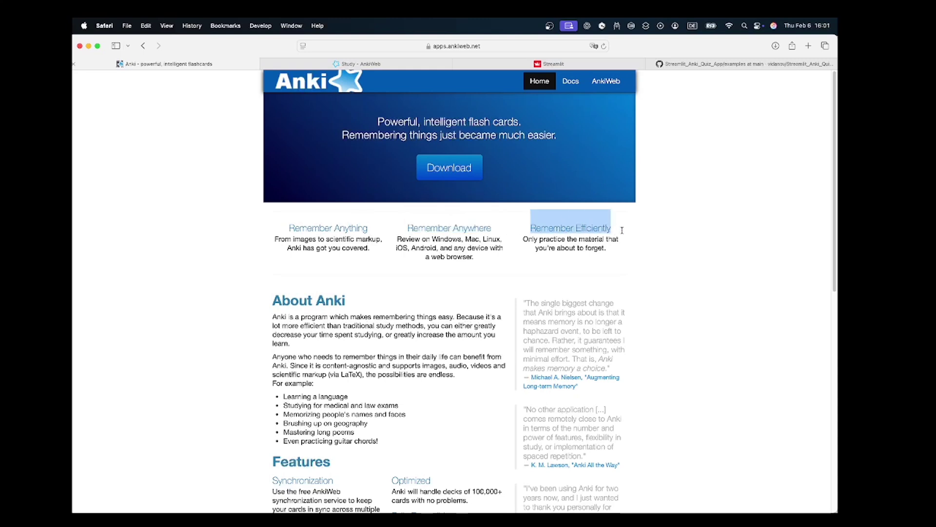
{"action": "left_click_drag", "start_coordinate": [278, 314], "coordinate": [344, 344]}
{"action": "left_click_drag", "start_coordinate": [266, 321], "coordinate": [333, 336]}
{"action": "left_click", "coordinate": [342, 327]}
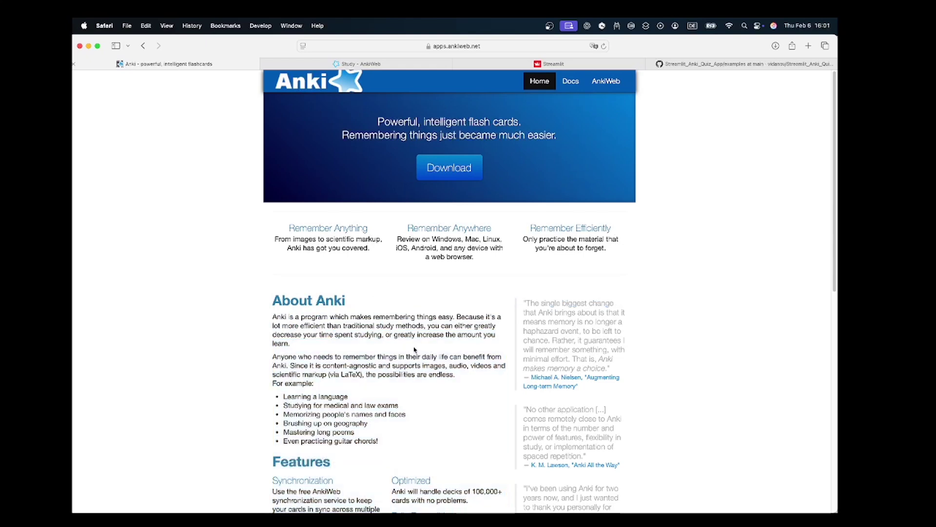
{"action": "scroll", "coordinate": [412, 347], "scroll_direction": "down", "scroll_amount": 5}
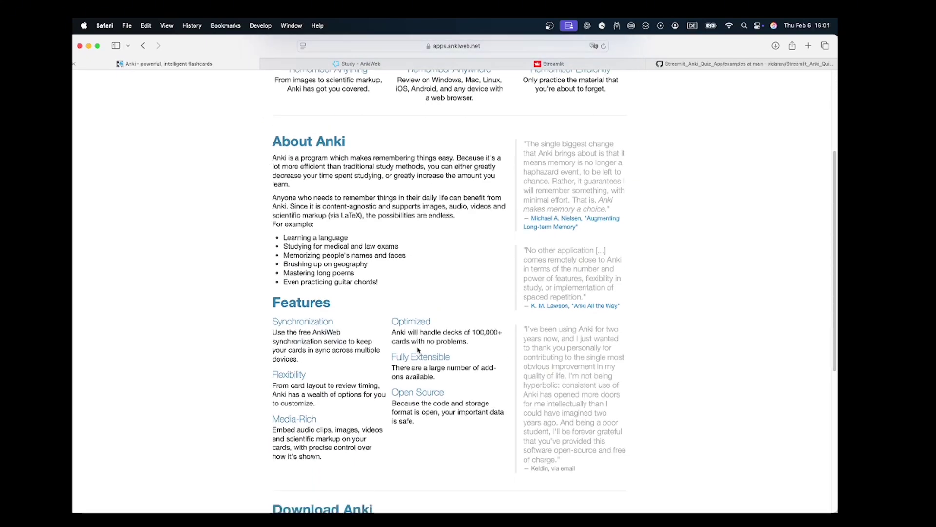
{"action": "scroll", "coordinate": [418, 350], "scroll_direction": "up", "scroll_amount": 5}
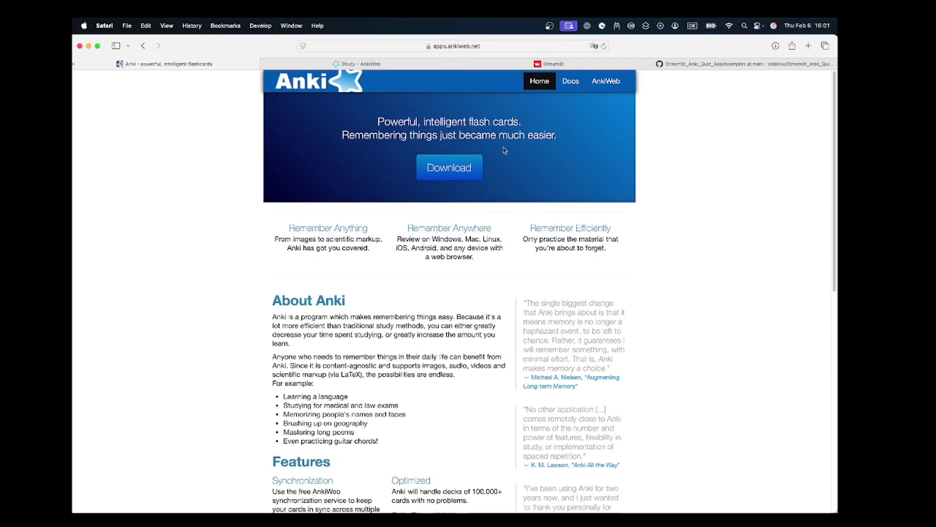
{"action": "left_click_drag", "start_coordinate": [395, 238], "coordinate": [487, 258]}
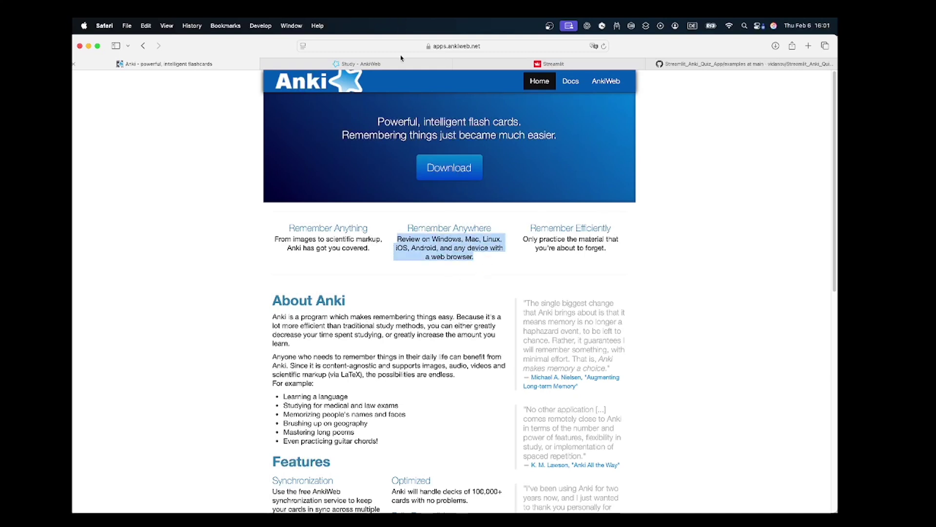
- Go to AnkiWeb and open the AWS Practioner AI Generated deck for study from the deck list
{"action": "left_click", "coordinate": [368, 68]}
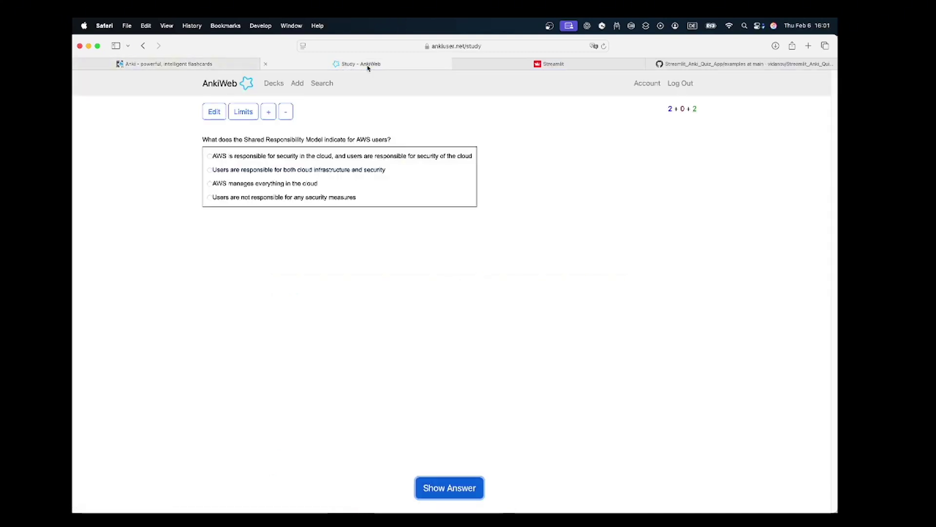
{"action": "left_click", "coordinate": [404, 43]}
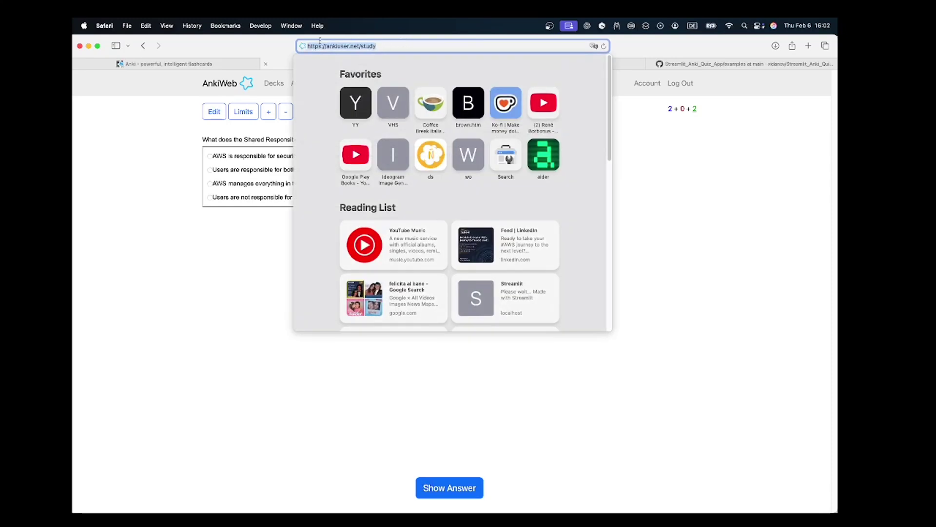
{"action": "left_click", "coordinate": [169, 132]}
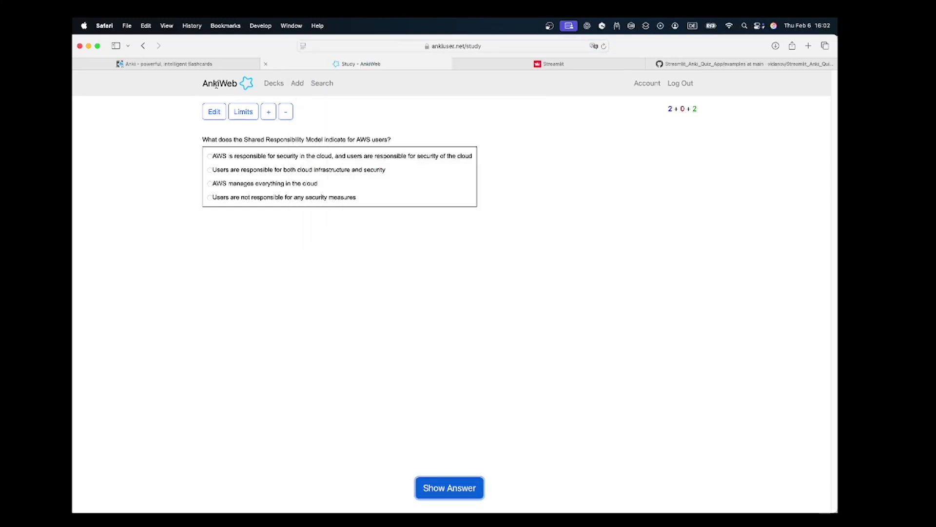
{"action": "left_click", "coordinate": [272, 84]}
{"action": "scroll", "coordinate": [319, 294], "scroll_direction": "down", "scroll_amount": 5}
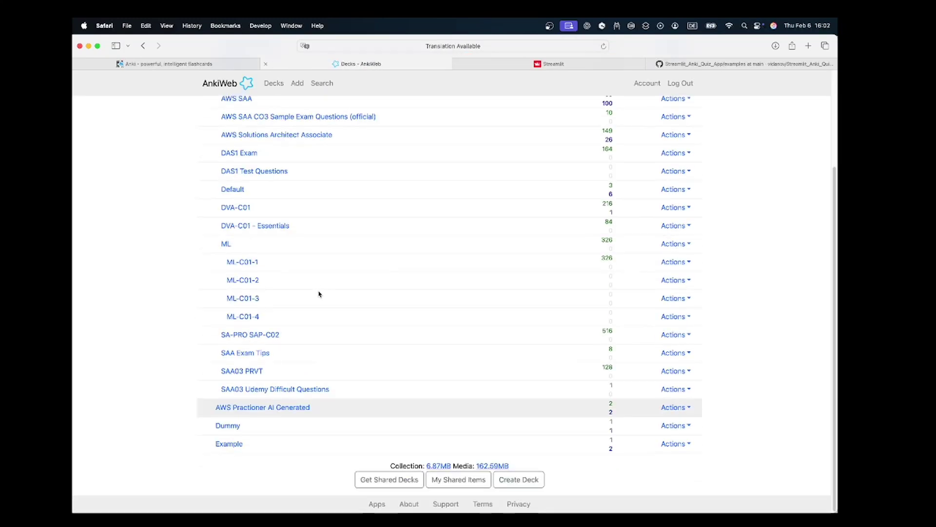
{"action": "left_click", "coordinate": [266, 409]}
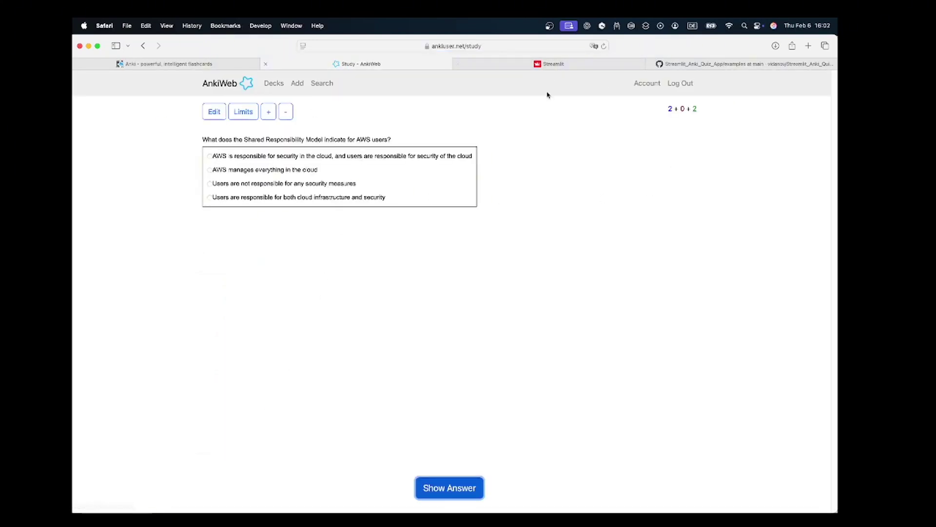
- Switch to the Anki desktop app, rate the Amazon EMR card Good, and reveal the answer to the serverless data integration card
{"action": "key", "text": "super+Tab"}
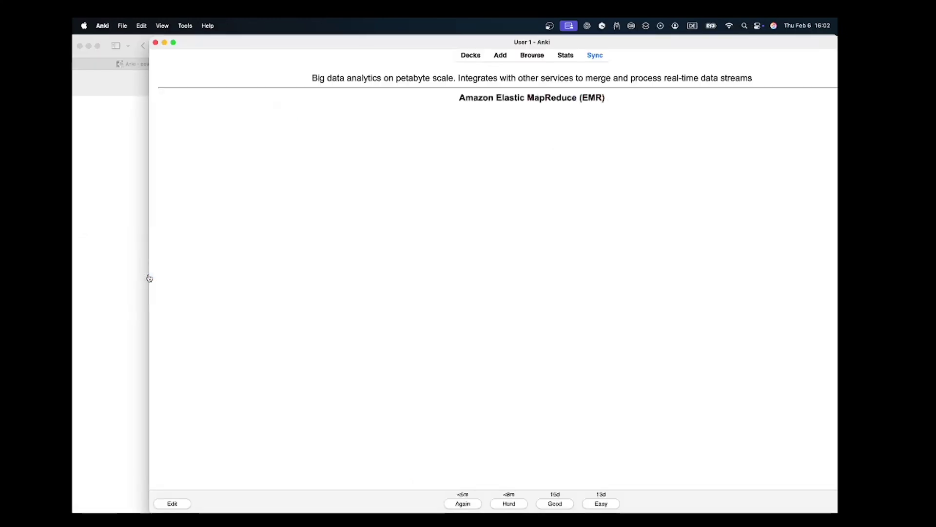
{"action": "left_click", "coordinate": [570, 505]}
{"action": "left_click_drag", "start_coordinate": [338, 78], "coordinate": [713, 94]}
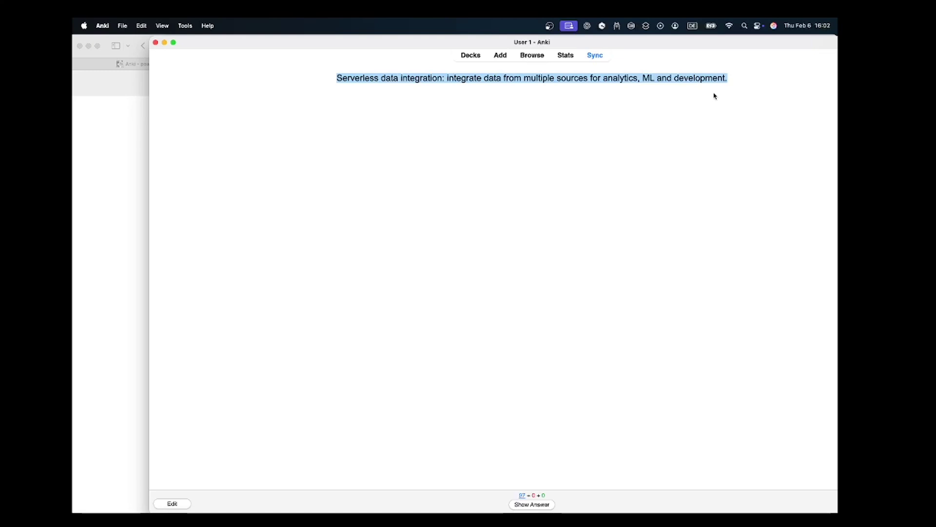
{"action": "left_click", "coordinate": [547, 506]}
{"action": "left_click_drag", "start_coordinate": [461, 98], "coordinate": [623, 104]}
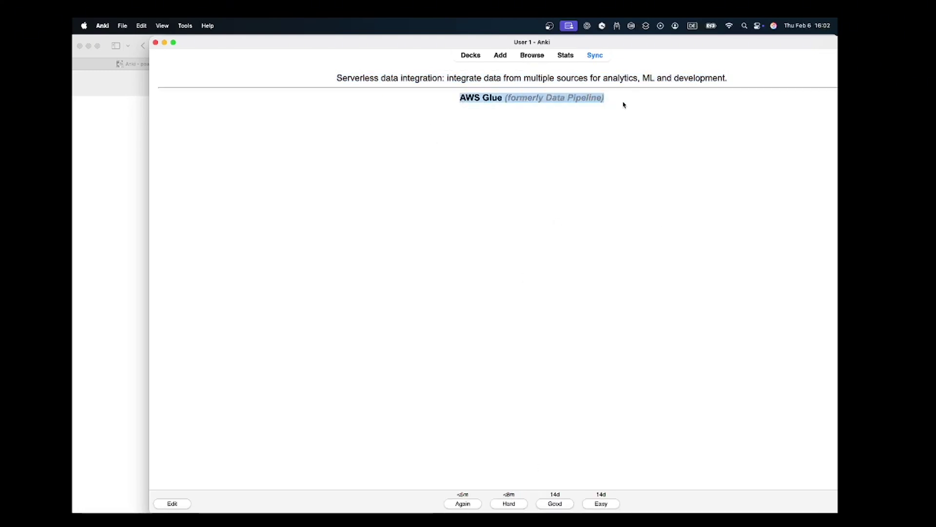
- Open the card browser and examine the service and description fields of the AWS Glue and Amazon Connect notes
{"action": "left_click", "coordinate": [537, 57]}
{"action": "left_click", "coordinate": [688, 114]}
{"action": "left_click_drag", "start_coordinate": [757, 113], "coordinate": [625, 113]}
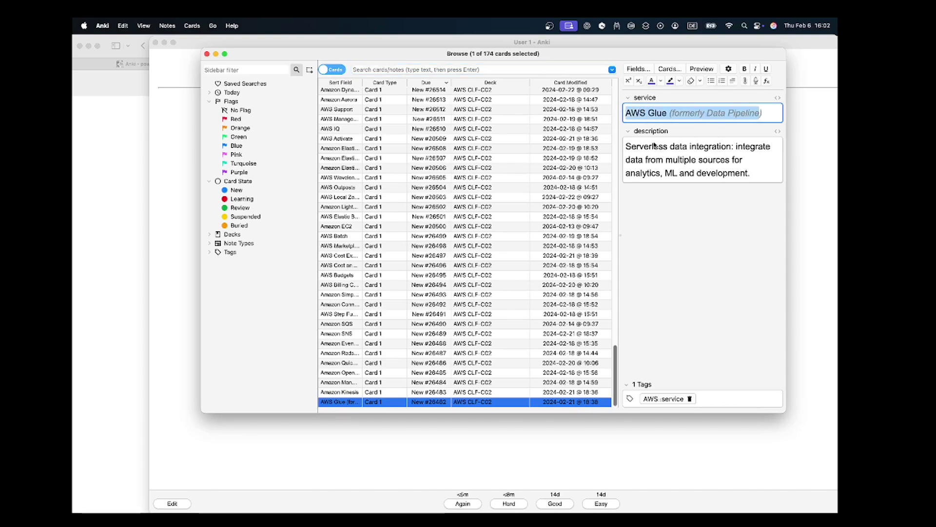
{"action": "triple_click", "coordinate": [677, 177]}
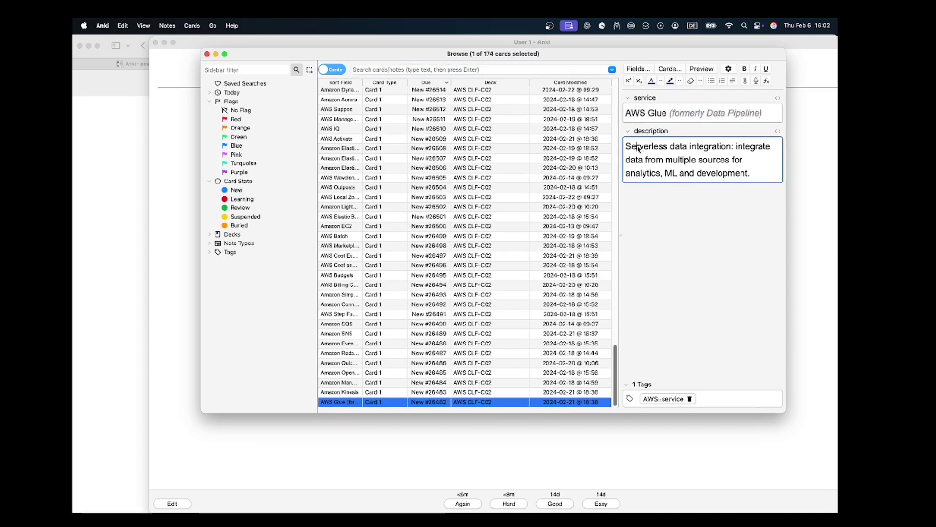
{"action": "left_click", "coordinate": [325, 304]}
{"action": "triple_click", "coordinate": [716, 149]}
{"action": "left_click", "coordinate": [712, 111]}
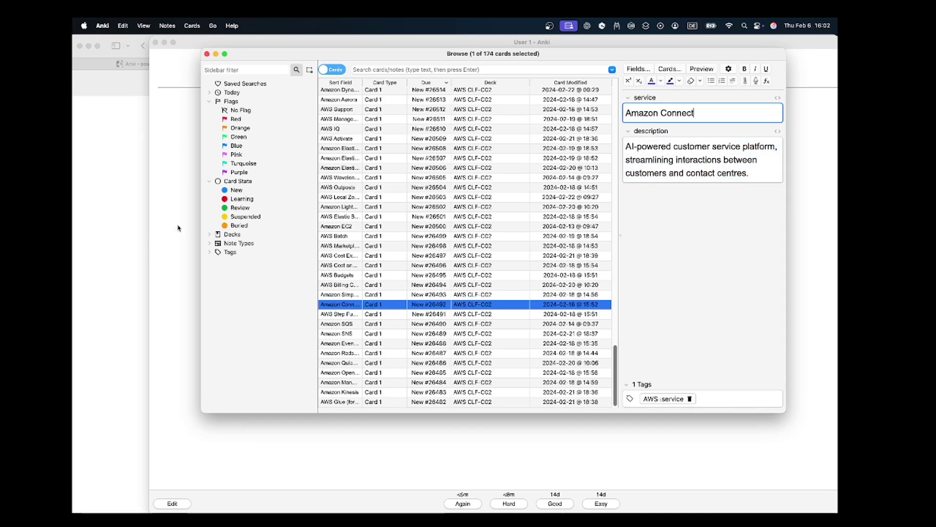
- Expand the deck list in the card browser, show the Dummy deck, and inspect the question of its capital-of-Germany card
{"action": "left_click", "coordinate": [228, 236]}
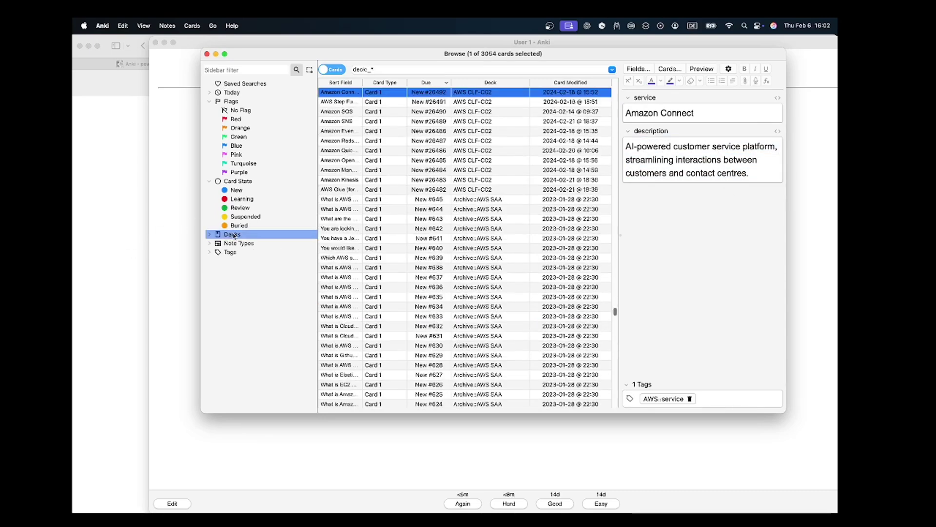
{"action": "left_click", "coordinate": [213, 236]}
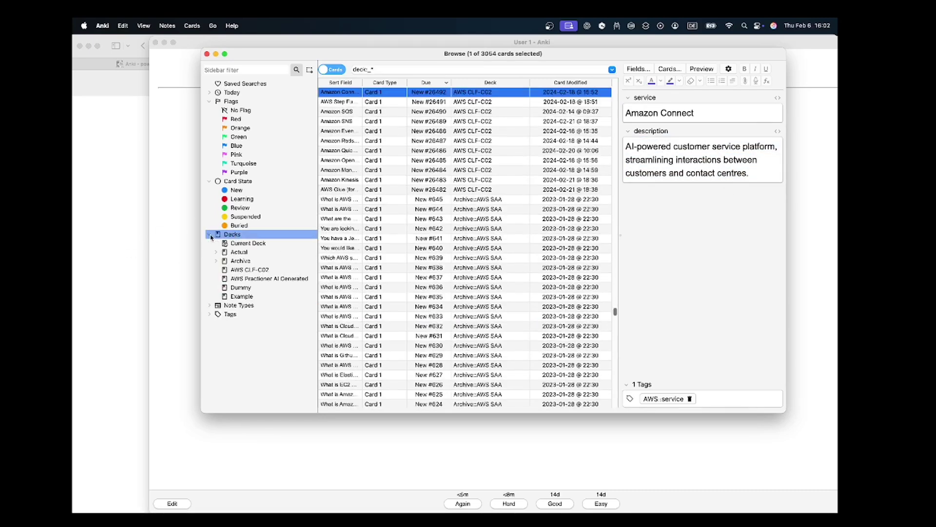
{"action": "left_click", "coordinate": [247, 287]}
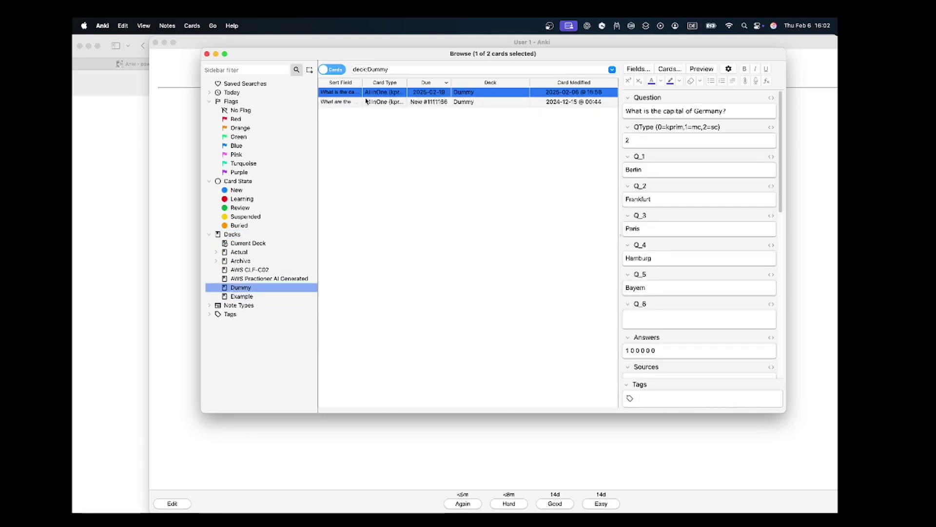
{"action": "left_click_drag", "start_coordinate": [726, 111], "coordinate": [618, 109]}
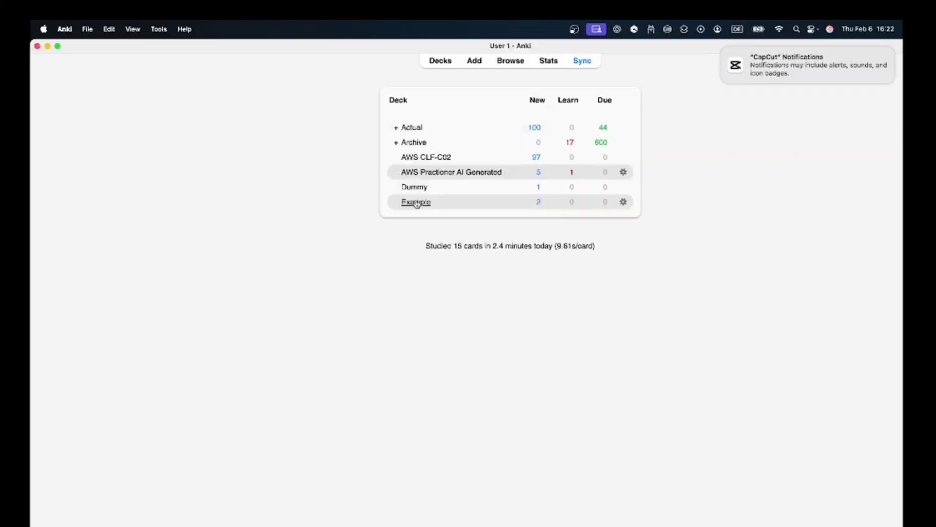
- Open the Example deck, browse its cards, and inspect the second Hello card
{"action": "left_click", "coordinate": [416, 201]}
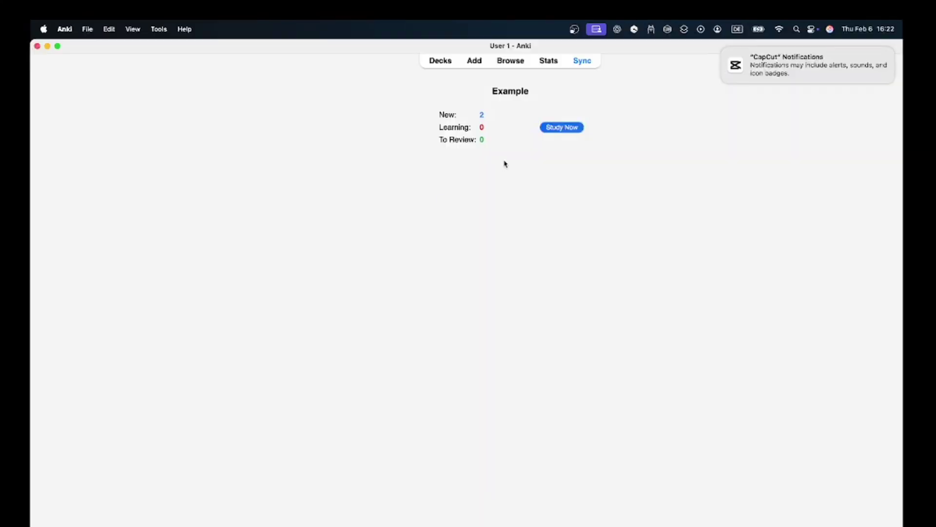
{"action": "left_click", "coordinate": [511, 60]}
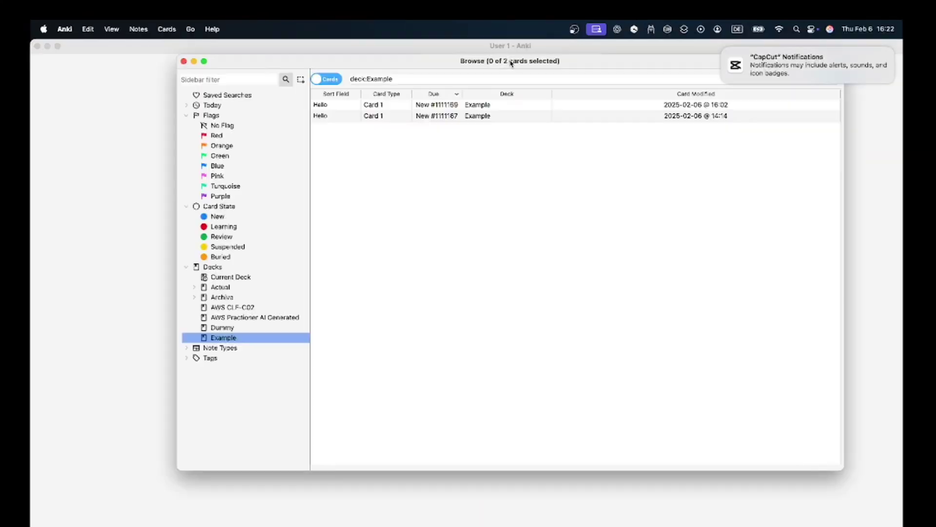
{"action": "left_click", "coordinate": [469, 116]}
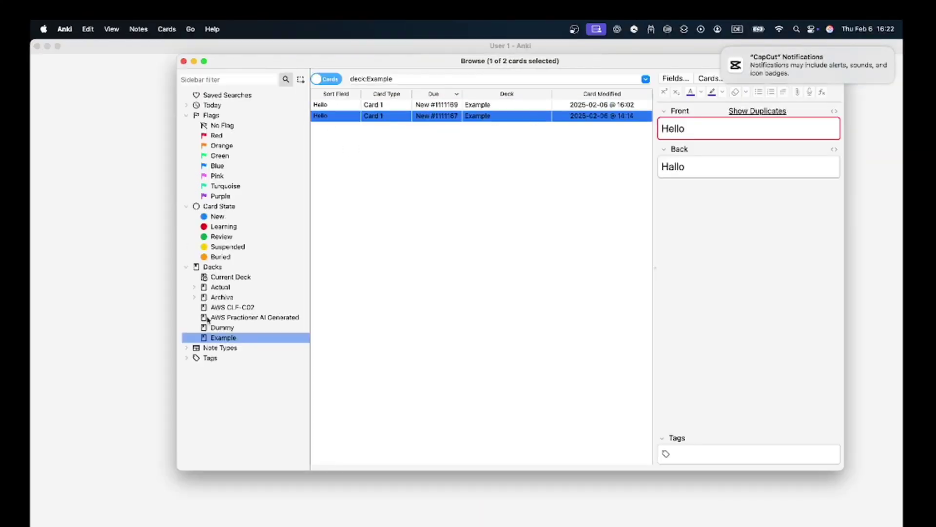
- Show the Dummy deck in the card browser and look through its two AllInOne multiple-choice cards
{"action": "left_click", "coordinate": [229, 327]}
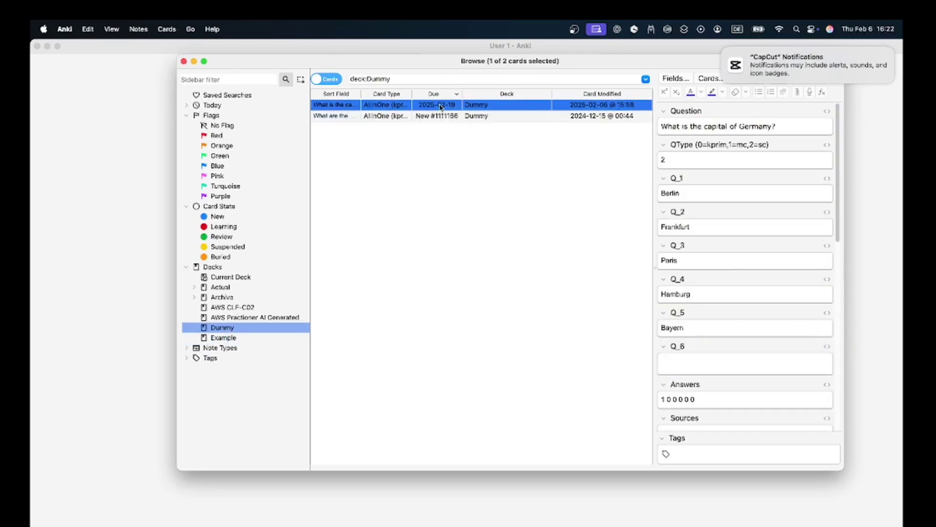
{"action": "left_click", "coordinate": [418, 126]}
{"action": "left_click", "coordinate": [417, 116]}
{"action": "left_click", "coordinate": [410, 105]}
- Return to the Example deck's cards and examine the Front text Hello and Back text Hallo of the first card
{"action": "left_click", "coordinate": [239, 341]}
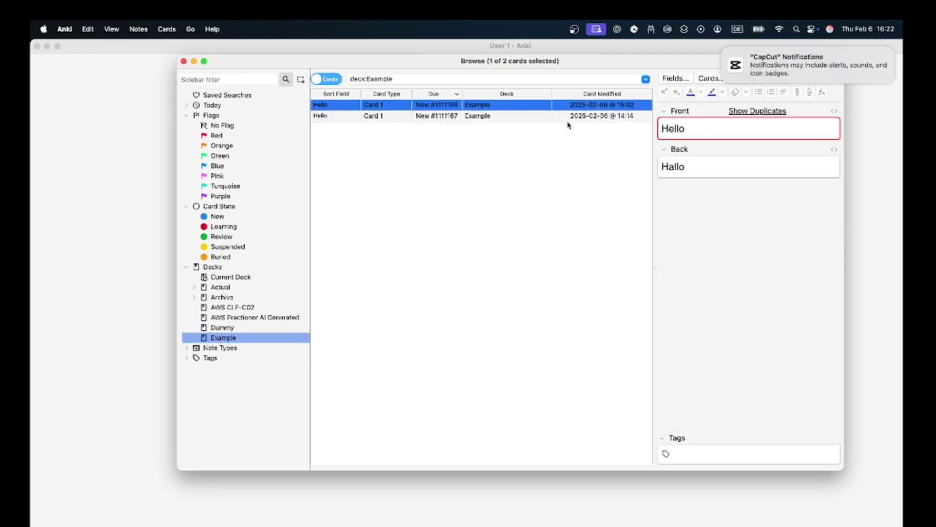
{"action": "left_click_drag", "start_coordinate": [685, 129], "coordinate": [653, 128]}
{"action": "left_click_drag", "start_coordinate": [704, 168], "coordinate": [629, 161]}
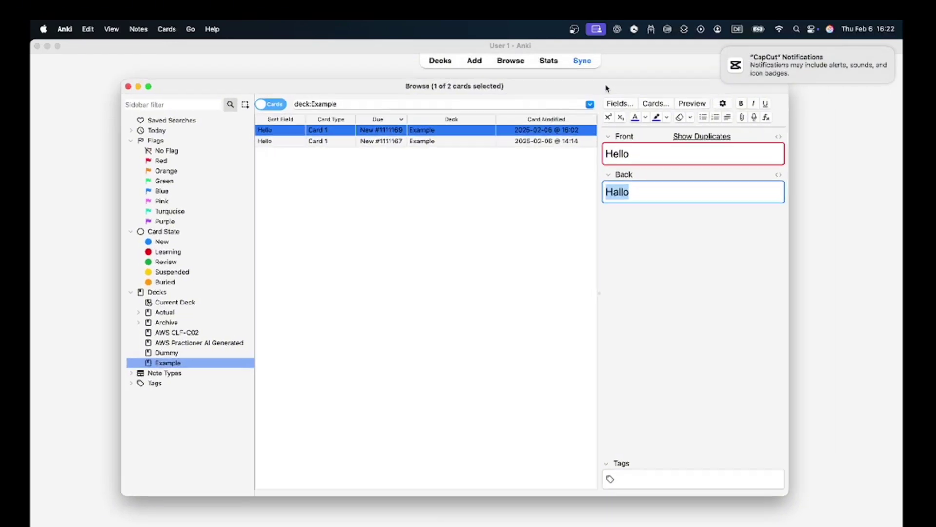
{"action": "left_click", "coordinate": [724, 50]}
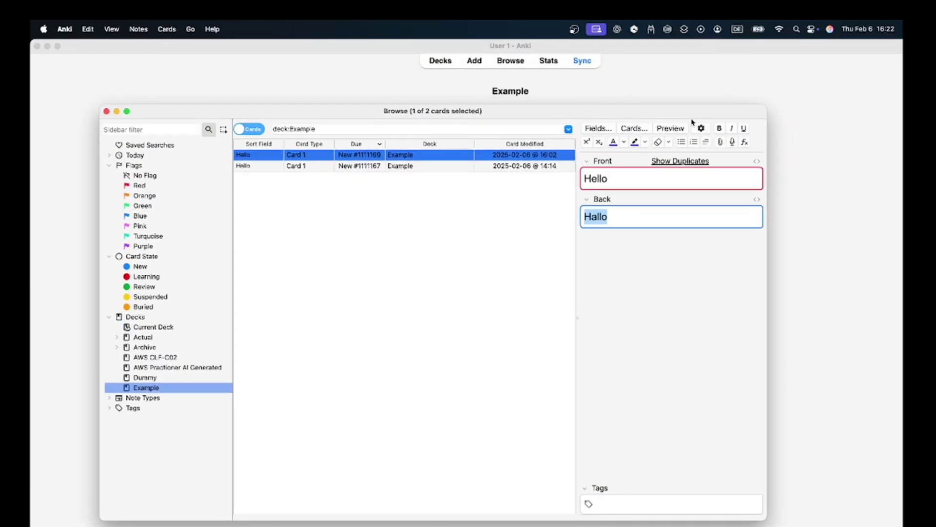
- Preview the first Example card, reveal its back side, and close the preview
{"action": "left_click", "coordinate": [675, 128]}
{"action": "left_click", "coordinate": [457, 429]}
{"action": "left_click_drag", "start_coordinate": [448, 209], "coordinate": [482, 212]}
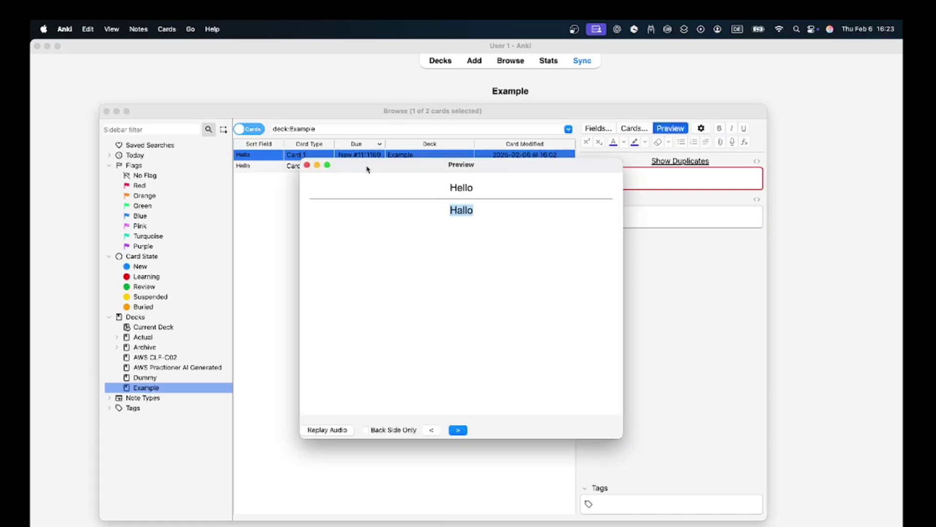
{"action": "left_click", "coordinate": [307, 165]}
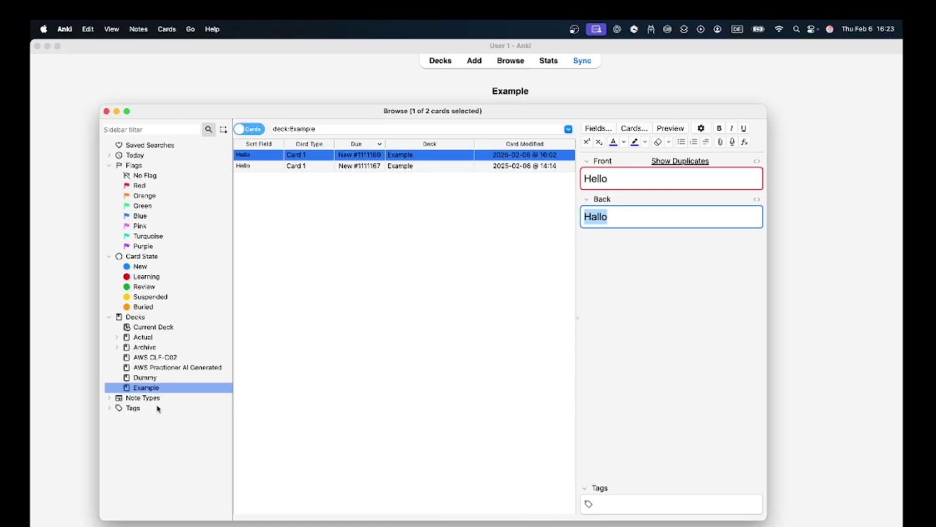
- Show the Dummy deck's cards again to view the AllInOne question and answer fields
{"action": "left_click", "coordinate": [144, 367]}
{"action": "left_click", "coordinate": [145, 377]}
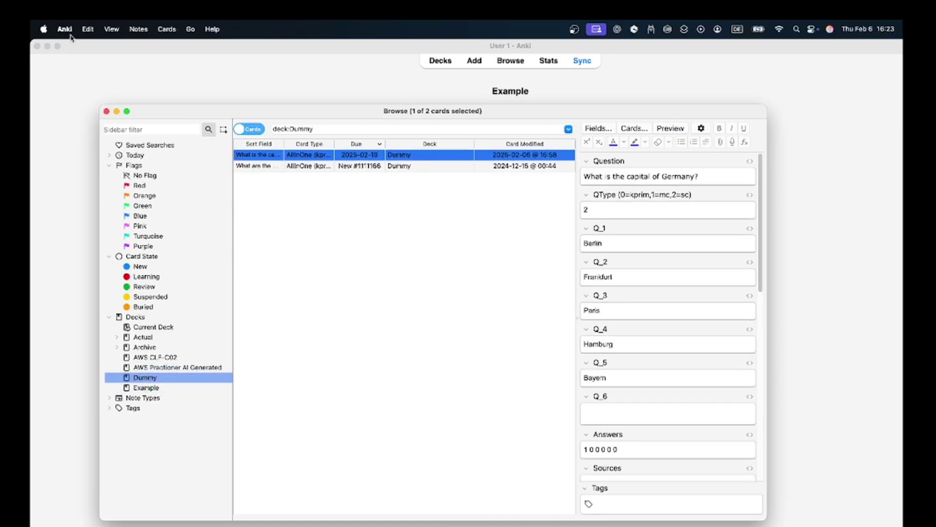
- Start a new note in the Example deck using the AllInOne (kprim, mc, sc) note type
{"action": "left_click", "coordinate": [475, 60]}
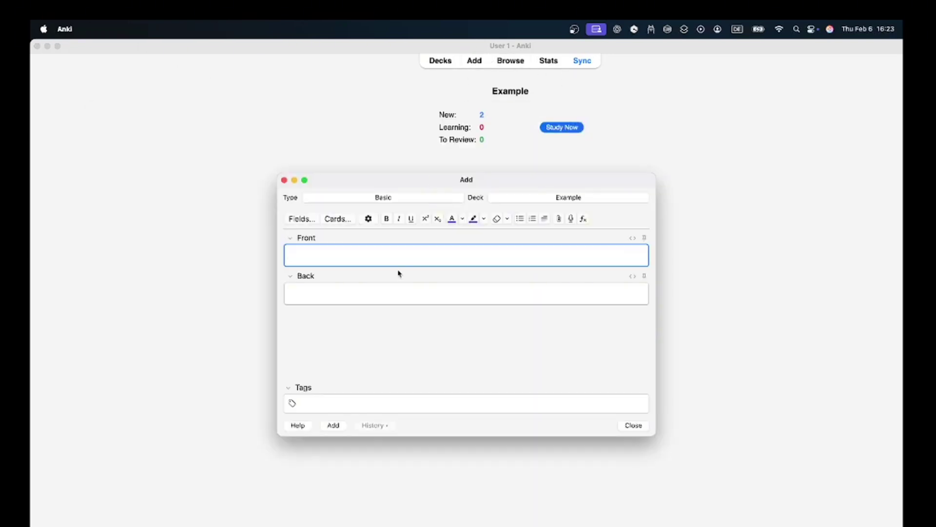
{"action": "left_click", "coordinate": [391, 200]}
{"action": "left_click", "coordinate": [400, 295]}
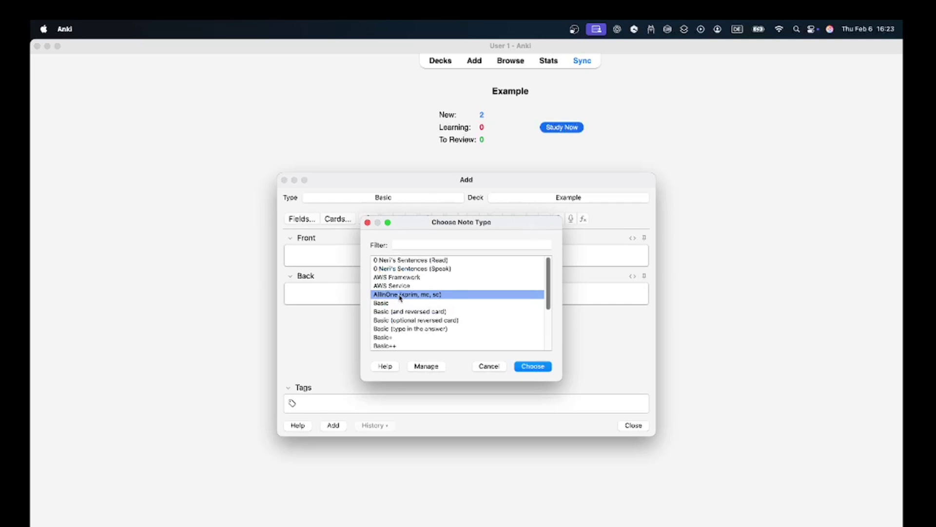
{"action": "left_click", "coordinate": [532, 366]}
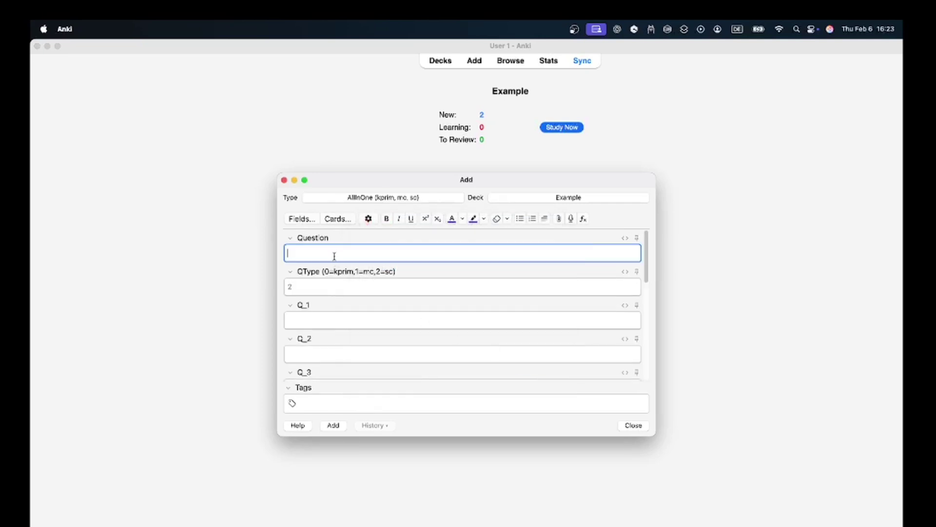
- Enter the question "What is AWS search service for Elastic" and set QType to 2
{"action": "type", "text": "What is AWS searcz"}
{"action": "left_click", "coordinate": [288, 287]}
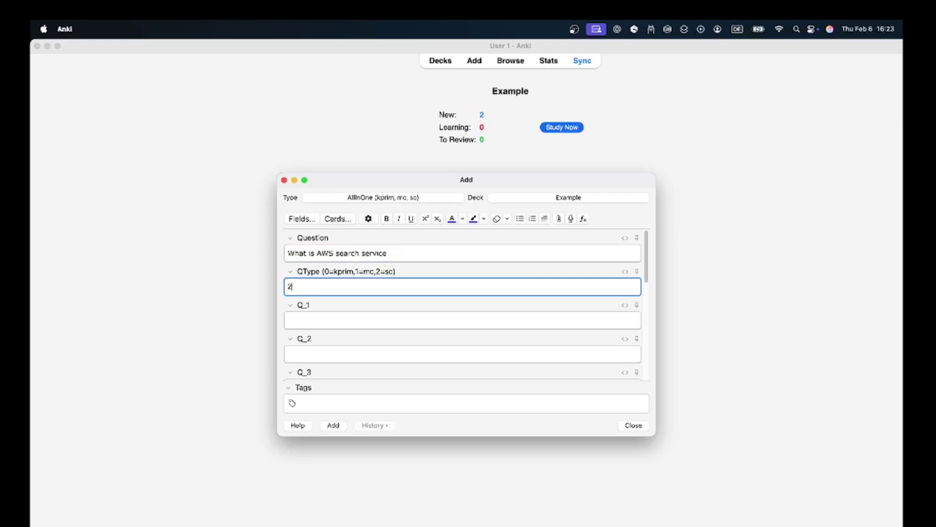
{"action": "left_click", "coordinate": [418, 254]}
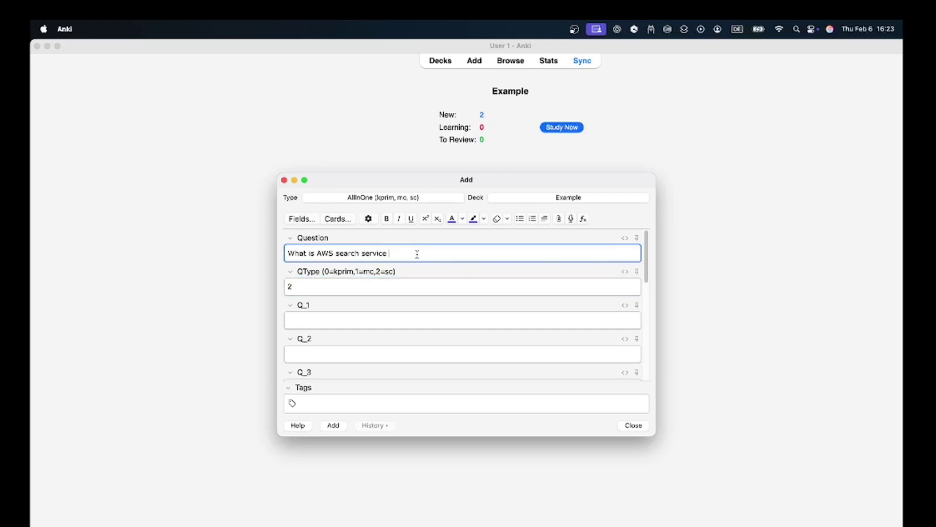
{"action": "type", "text": "for Elastic"}
{"action": "left_click", "coordinate": [320, 287]}
{"action": "double_click", "coordinate": [290, 287]}
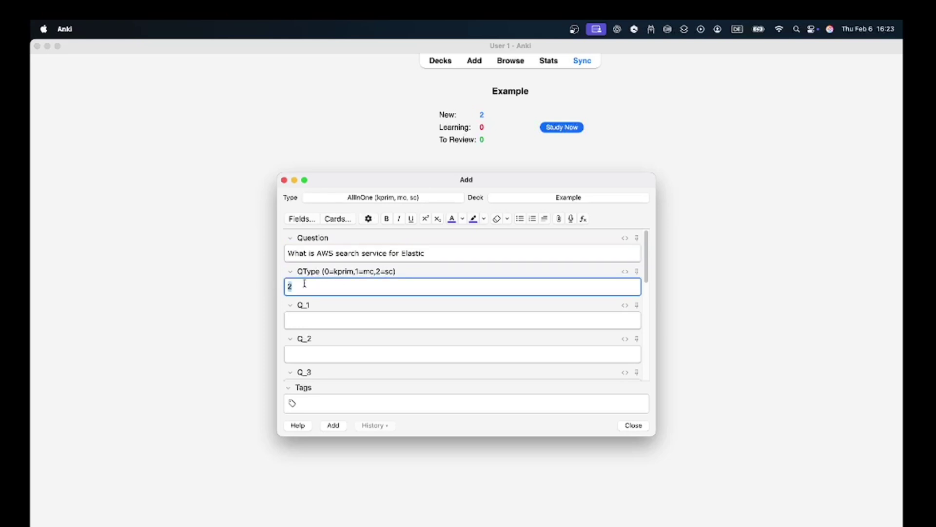
- Fill in the answer options Kendra for Q_1 and OpenSearch for Q_2
{"action": "left_click", "coordinate": [309, 320]}
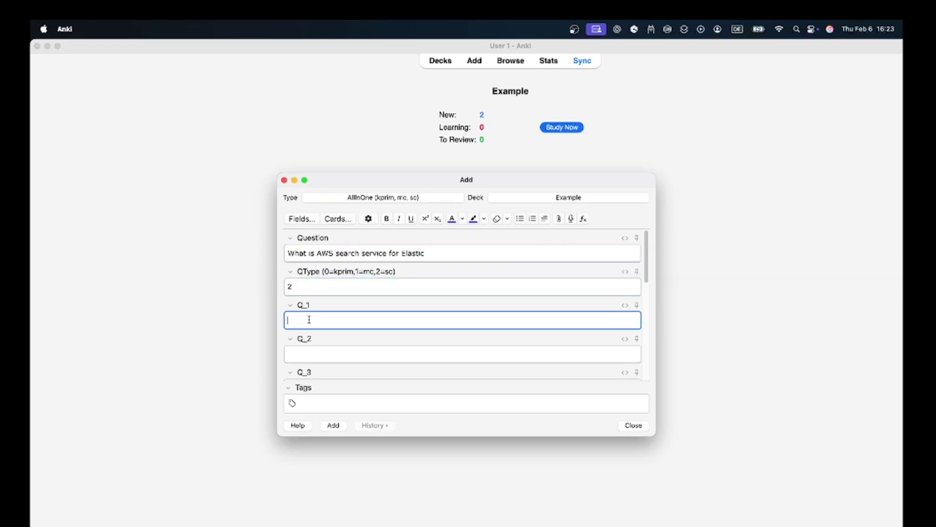
{"action": "type", "text": "Kendra"}
{"action": "key", "text": "Tab"}
{"action": "type", "text": "OpenSear"}
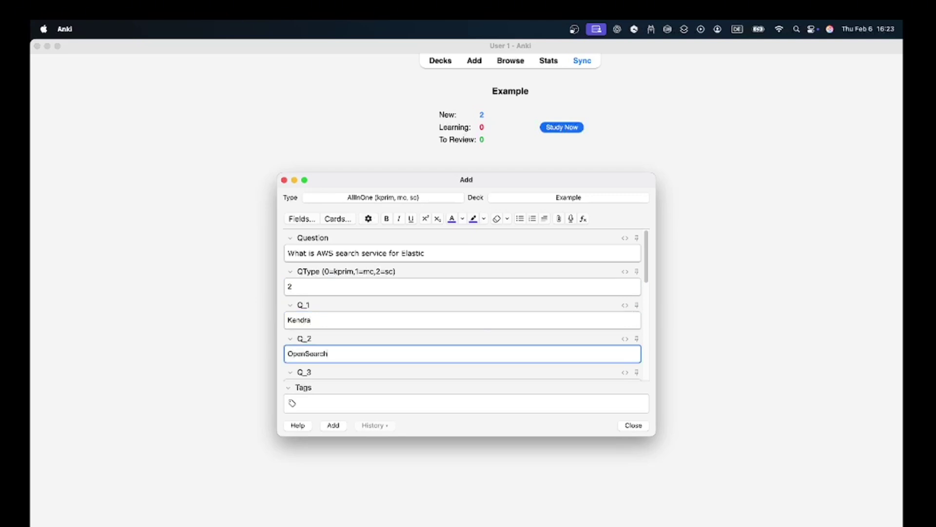
- Set the Answers field to 0 1, add the note to the Example deck, and close the Add dialog
{"action": "scroll", "coordinate": [402, 336], "scroll_direction": "down", "scroll_amount": 3}
{"action": "left_click_drag", "start_coordinate": [344, 293], "coordinate": [268, 293]}
{"action": "scroll", "coordinate": [334, 360], "scroll_direction": "down", "scroll_amount": 6}
{"action": "left_click", "coordinate": [296, 346]}
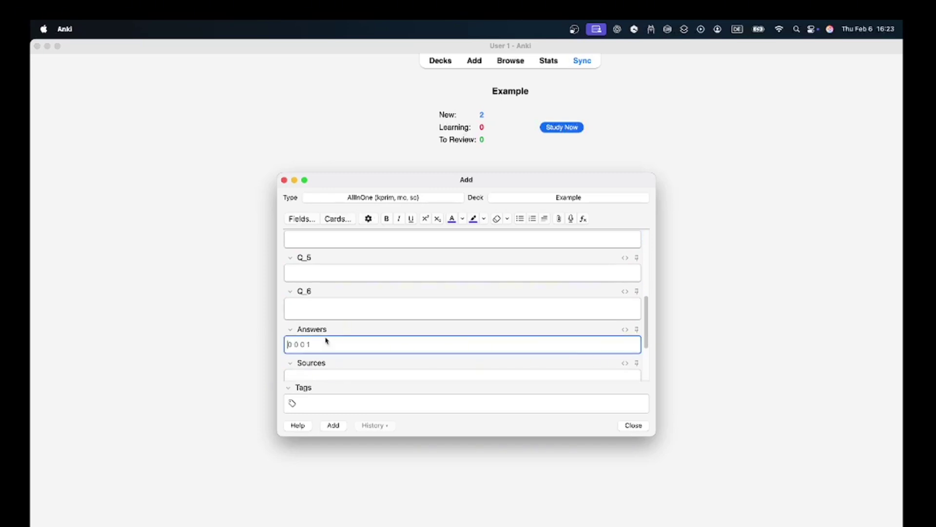
{"action": "type", "text": "0 1"}
{"action": "scroll", "coordinate": [307, 345], "scroll_direction": "up", "scroll_amount": 6}
{"action": "left_click", "coordinate": [288, 262]}
{"action": "scroll", "coordinate": [345, 343], "scroll_direction": "down", "scroll_amount": 6}
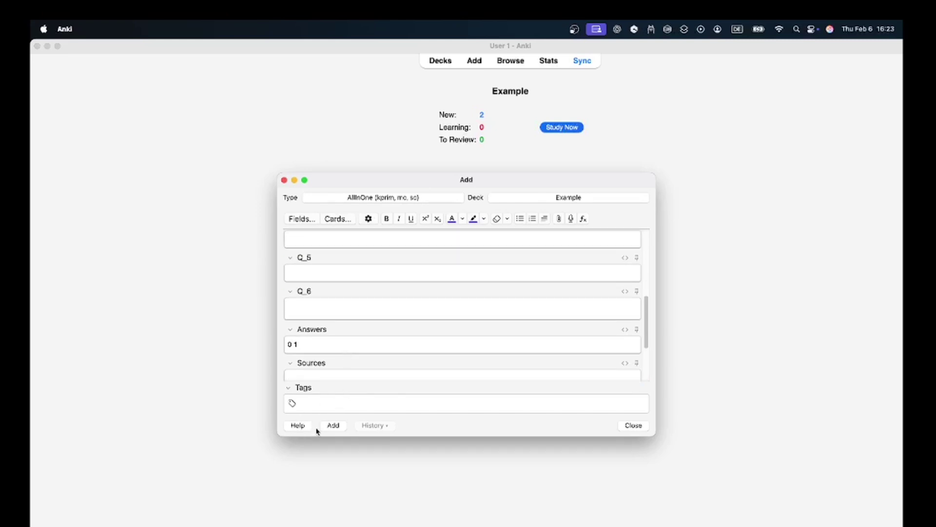
{"action": "left_click", "coordinate": [334, 425]}
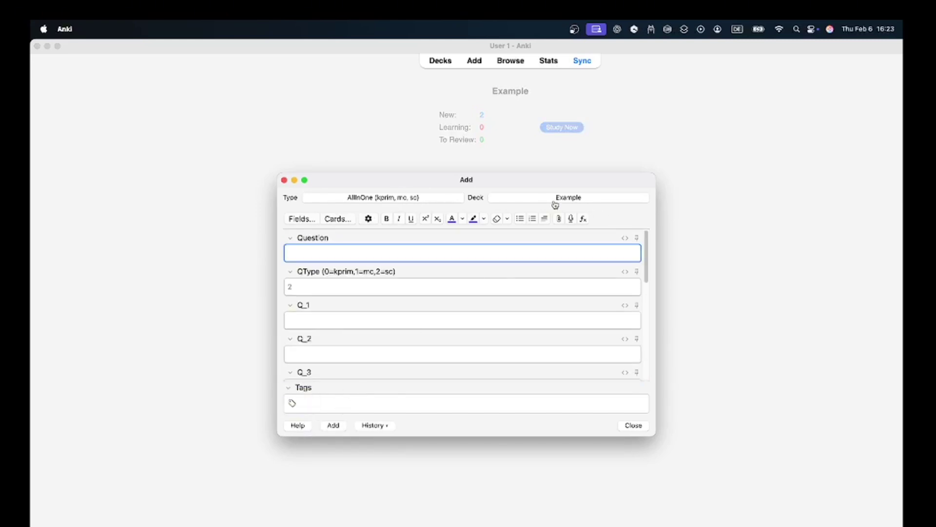
{"action": "left_click", "coordinate": [633, 425]}
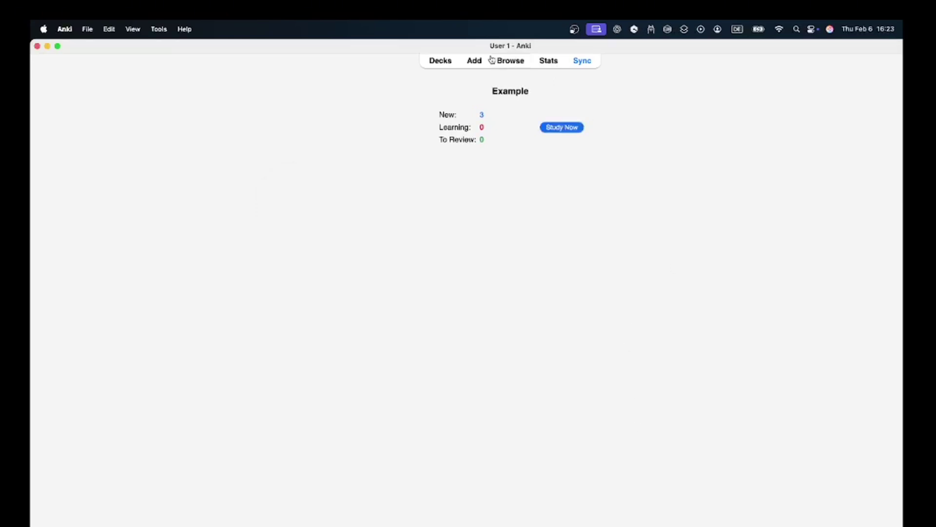
- Study the Example deck, revealing the answers and advancing through its cards
{"action": "left_click", "coordinate": [556, 127]}
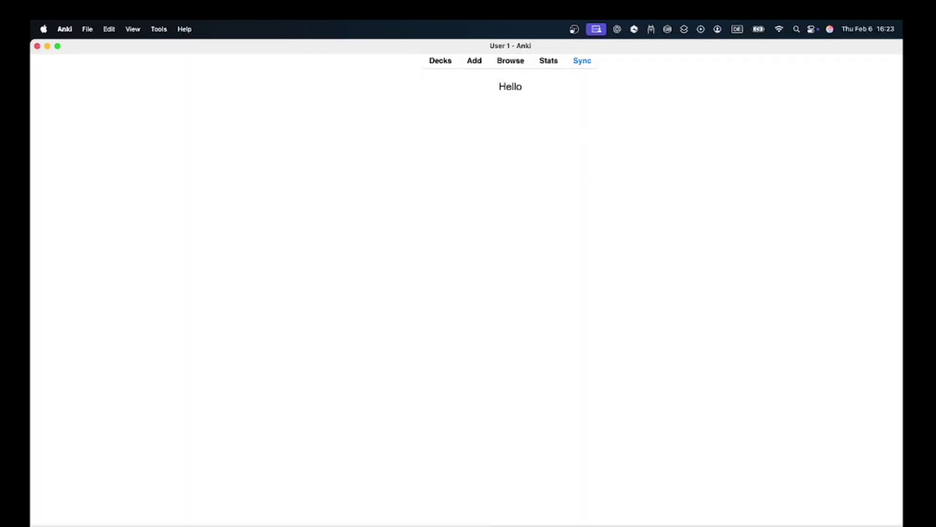
{"action": "key", "text": "space"}
{"action": "key", "text": "space"}
{"action": "key", "text": "space"}
{"action": "key", "text": "space"}
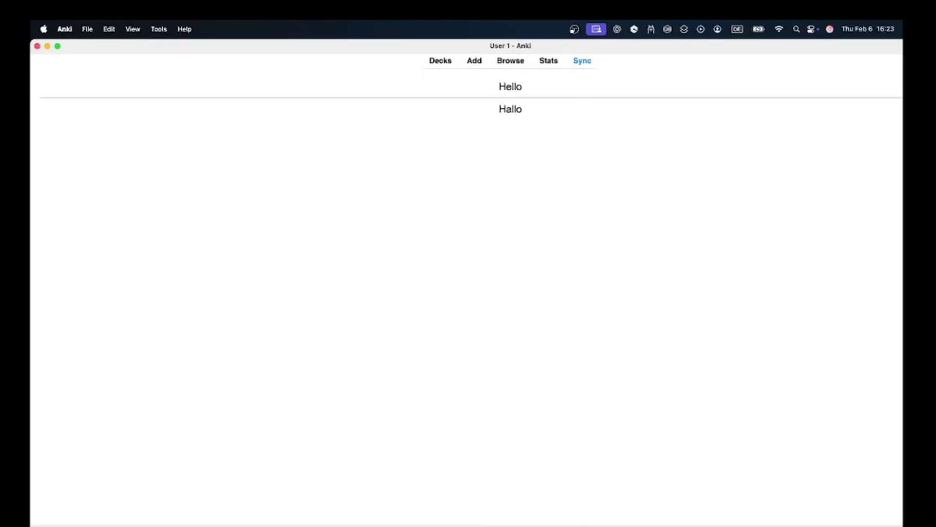
{"action": "left_click", "coordinate": [67, 118]}
{"action": "key", "text": "space"}
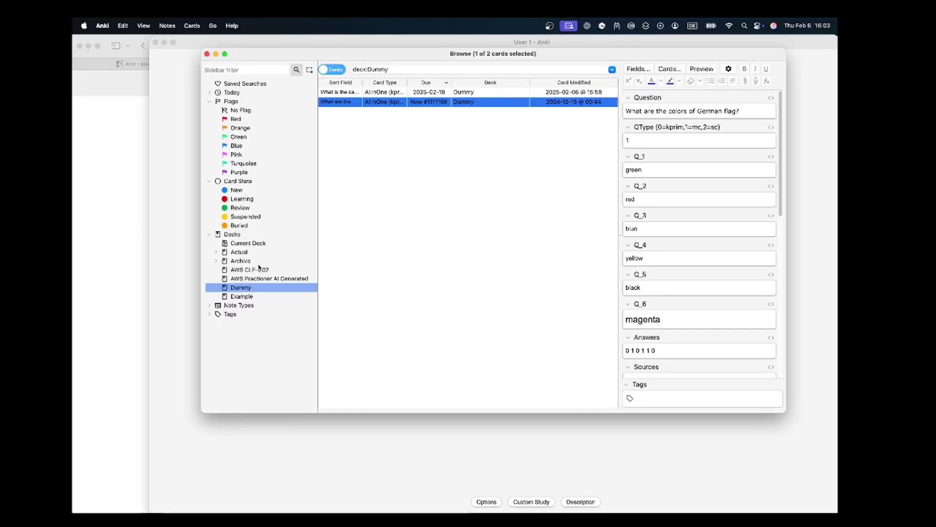
- Show the AWS Practioner AI Generated deck's cards in the card browser, then close it and return to the deck list
{"action": "left_click", "coordinate": [261, 278]}
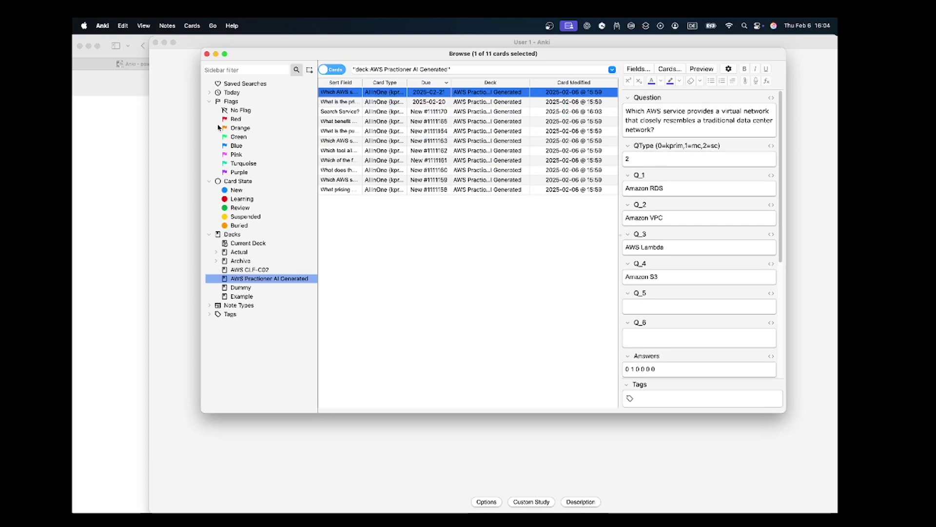
{"action": "key", "text": "Escape"}
{"action": "left_click", "coordinate": [465, 58]}
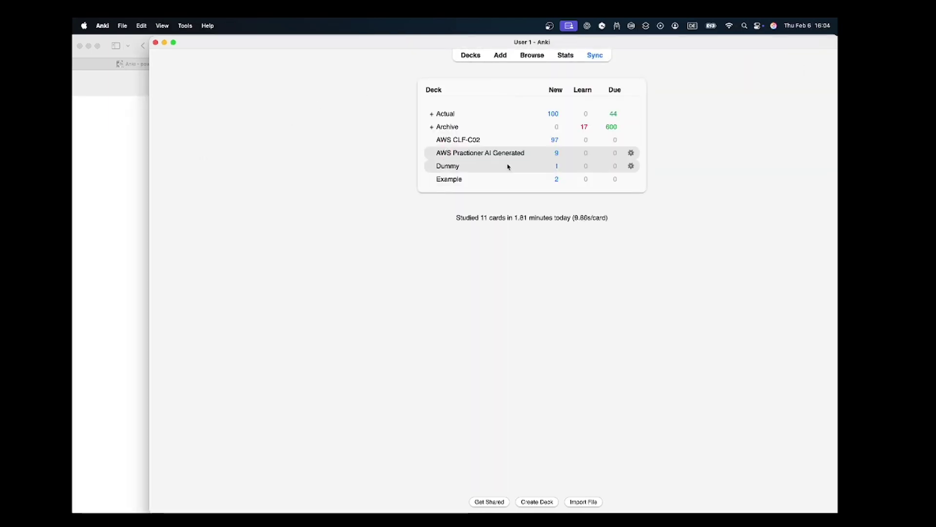
- Study the AWS Practioner AI Generated deck, answer the Lambda pricing question with Pay-as-you-go, reveal the answer, and rate the card Easy
{"action": "left_click", "coordinate": [493, 153]}
{"action": "left_click", "coordinate": [576, 115]}
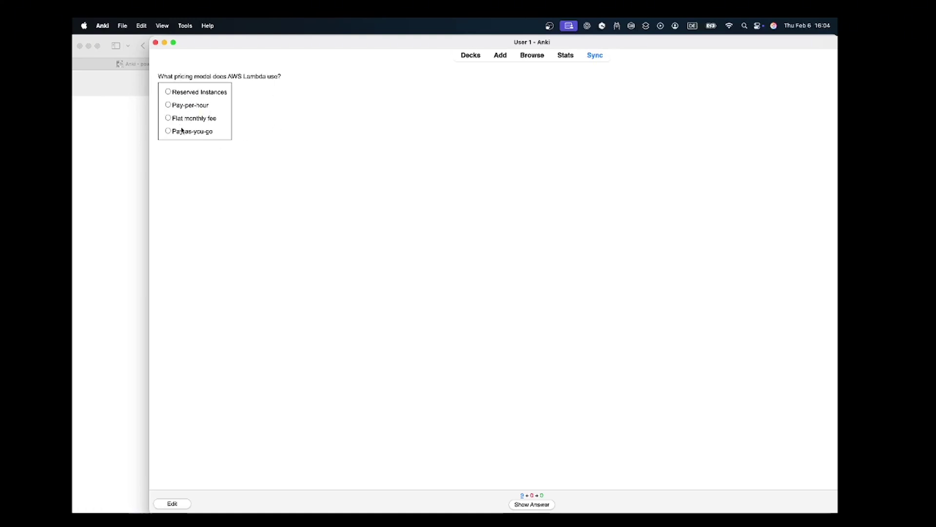
{"action": "left_click", "coordinate": [531, 504]}
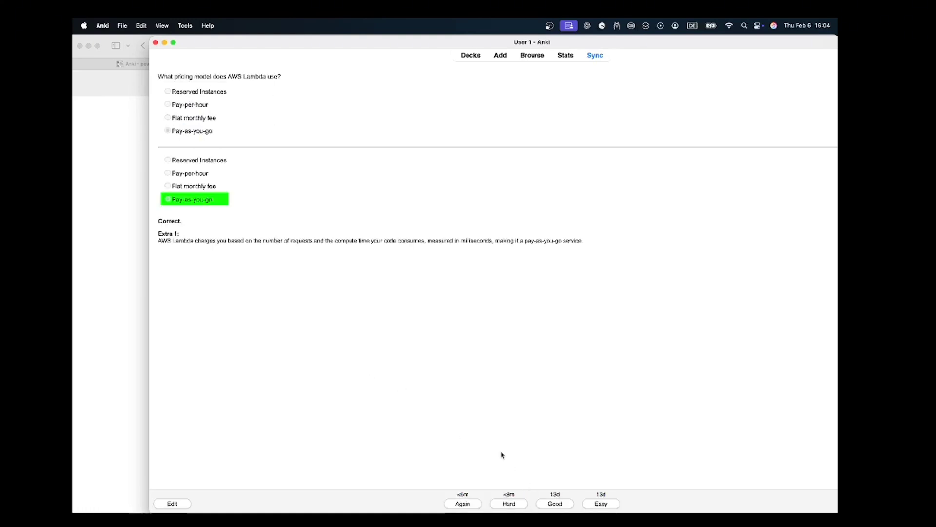
{"action": "left_click_drag", "start_coordinate": [161, 156], "coordinate": [192, 210]}
{"action": "left_click", "coordinate": [267, 210]}
{"action": "left_click", "coordinate": [614, 506]}
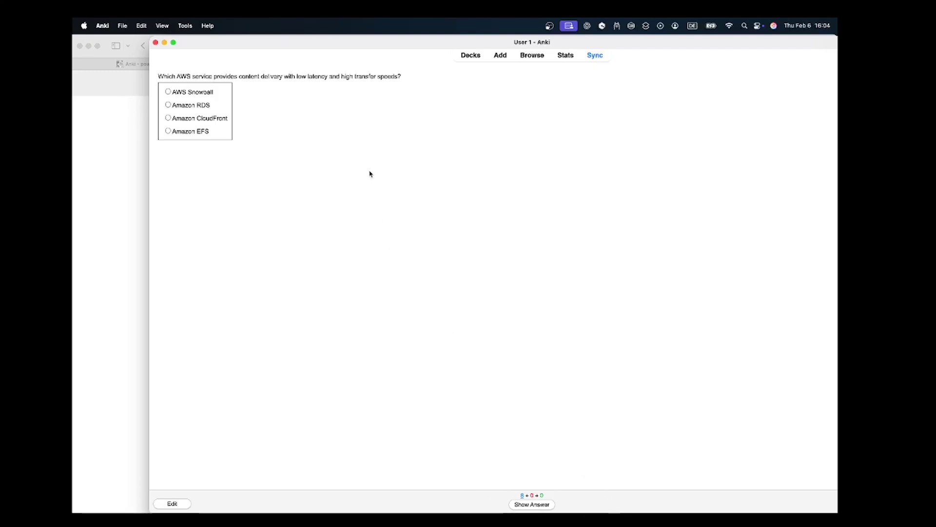
- Reveal the content delivery and Shared Responsibility Model answers, rating them Hard and Easy, and reveal the Amazon S3 benefits answer
{"action": "left_click", "coordinate": [533, 506]}
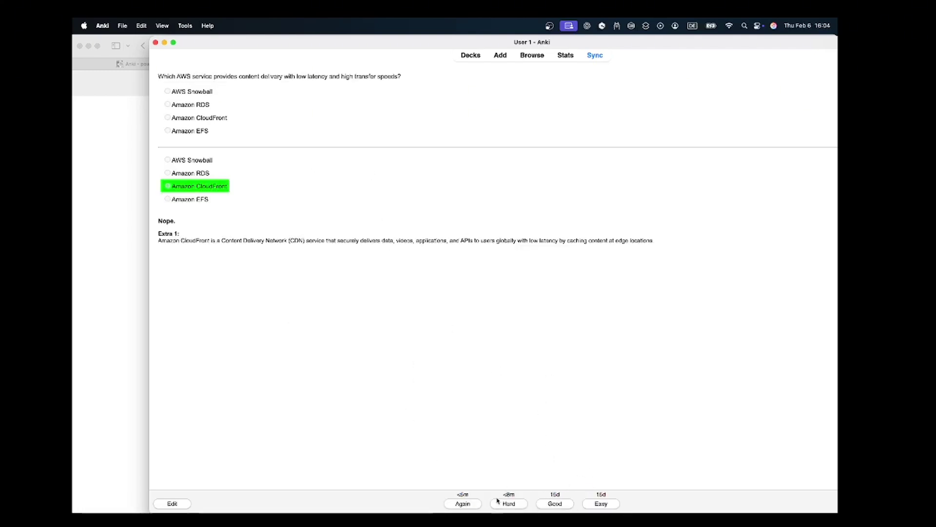
{"action": "left_click", "coordinate": [519, 505]}
{"action": "left_click", "coordinate": [518, 505]}
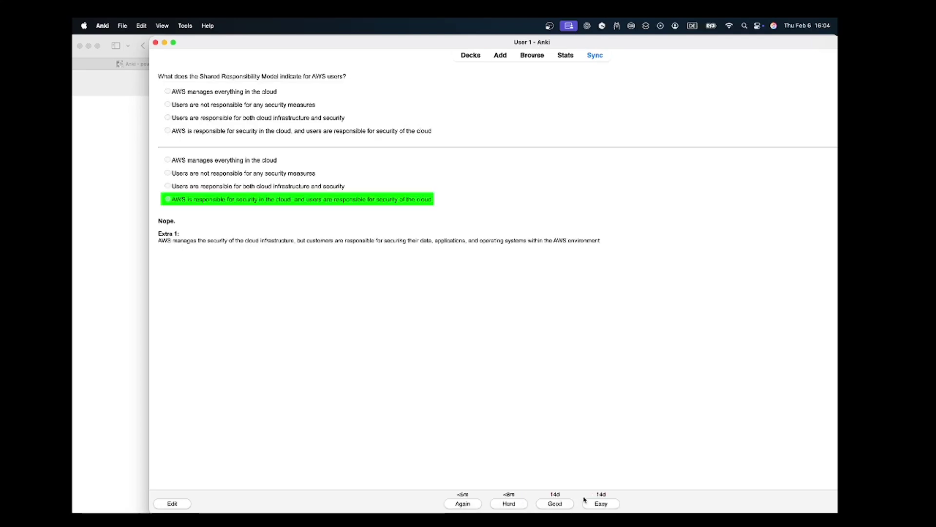
{"action": "left_click", "coordinate": [604, 503]}
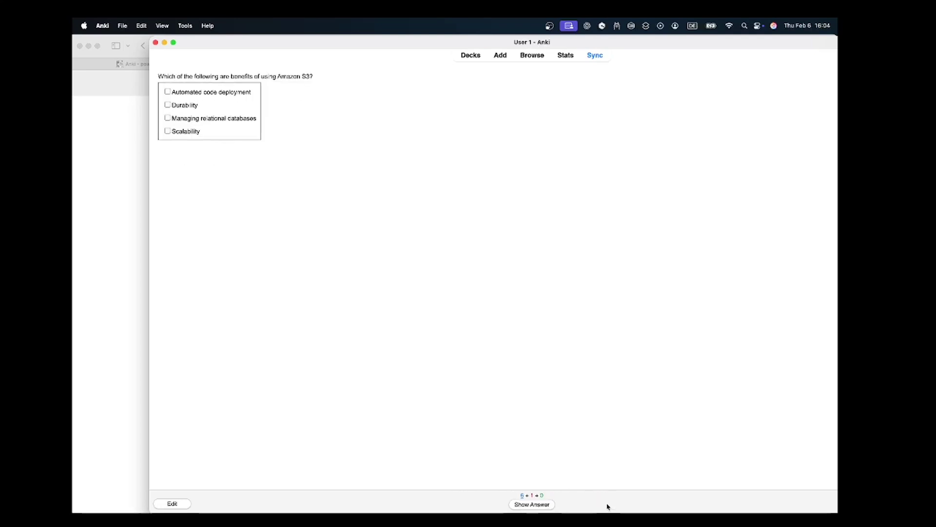
{"action": "left_click", "coordinate": [544, 505]}
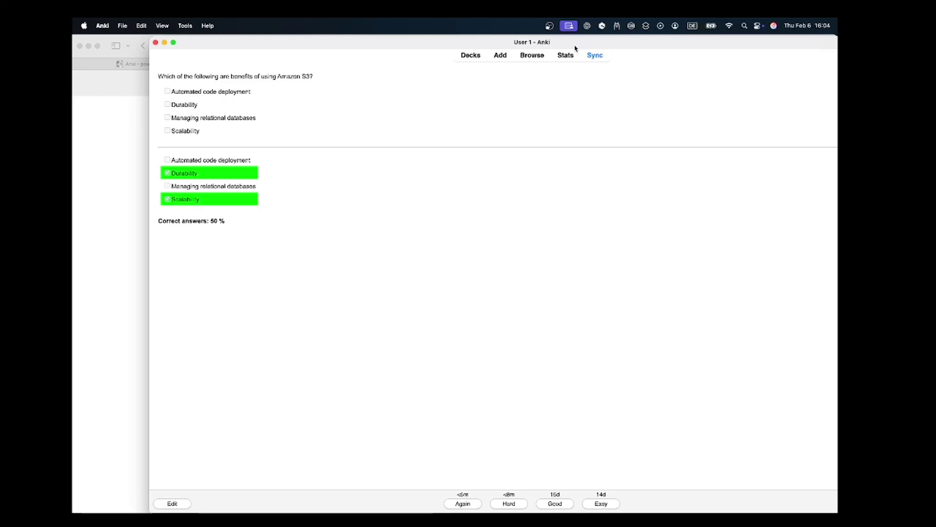
- Browse the cards of the Dummy and Example decks, then close the card browser
{"action": "left_click", "coordinate": [529, 57]}
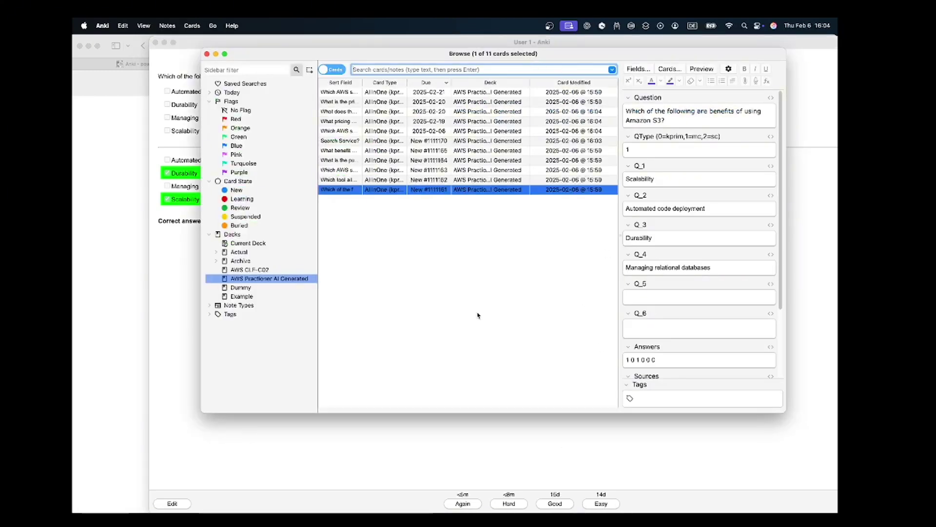
{"action": "left_click", "coordinate": [242, 288]}
{"action": "left_click", "coordinate": [242, 297]}
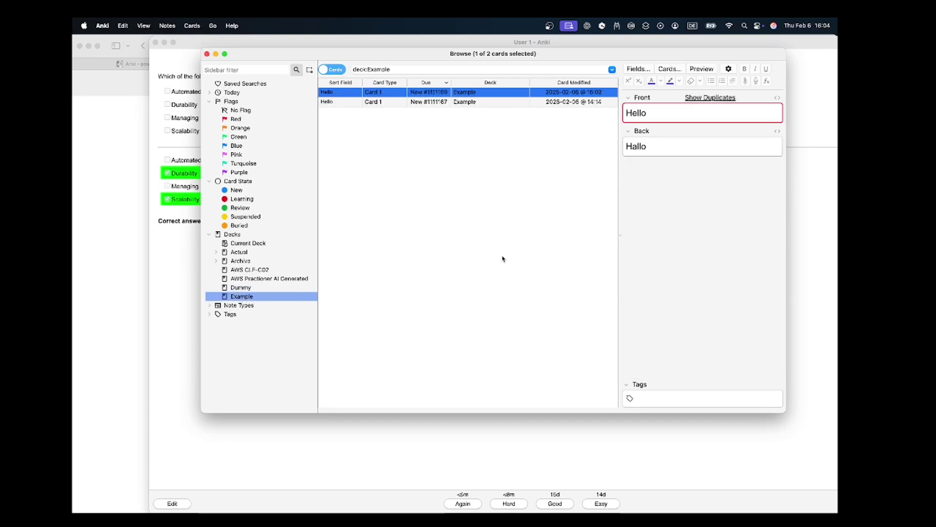
{"action": "left_click", "coordinate": [560, 264]}
{"action": "left_click", "coordinate": [179, 258]}
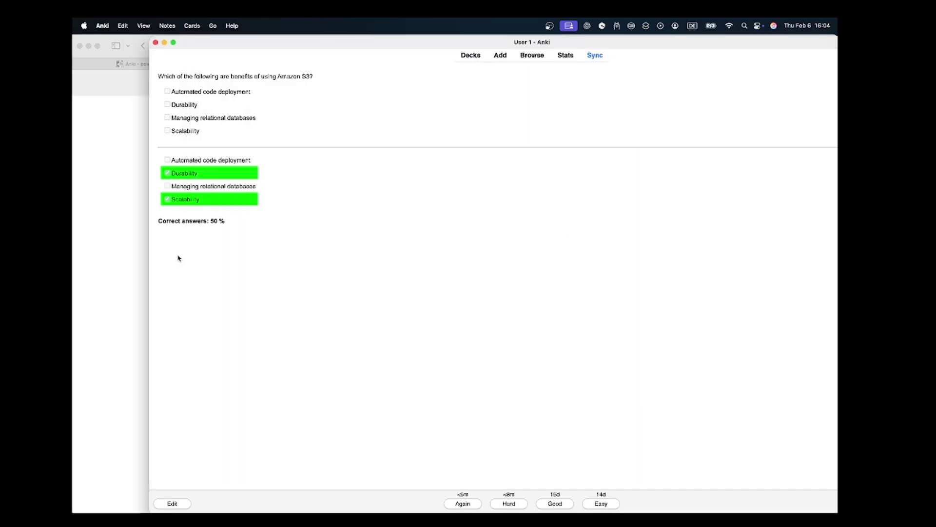
- Rate the Amazon S3 benefits card Good, answer the cost estimation question with AWS Cost Explorer, and reveal the answer
{"action": "left_click", "coordinate": [541, 504]}
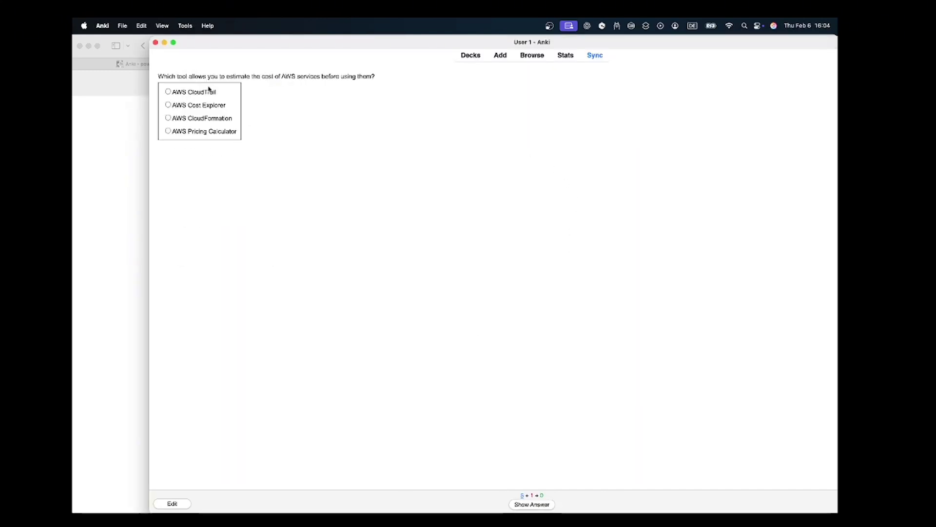
{"action": "left_click", "coordinate": [213, 107]}
{"action": "left_click", "coordinate": [547, 504]}
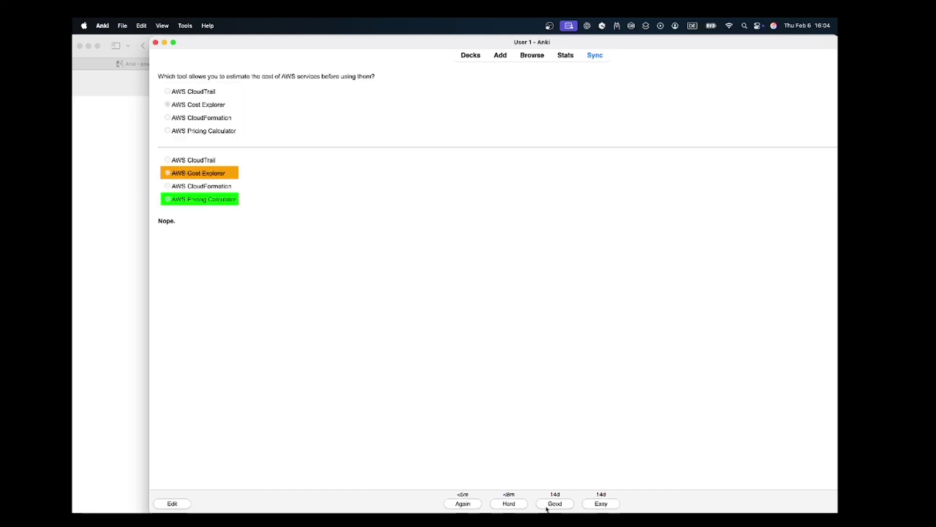
- Switch to Safari, view the Streamlit_Anki_Quiz_App examples folder on GitHub, and examine the ankiquiz.streamlit.app page and its address
{"action": "left_click", "coordinate": [109, 236]}
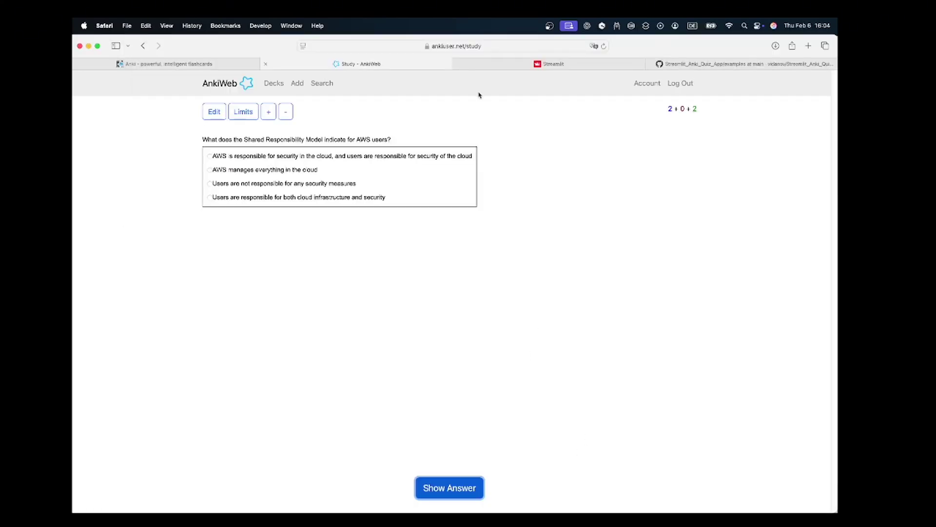
{"action": "left_click", "coordinate": [687, 65]}
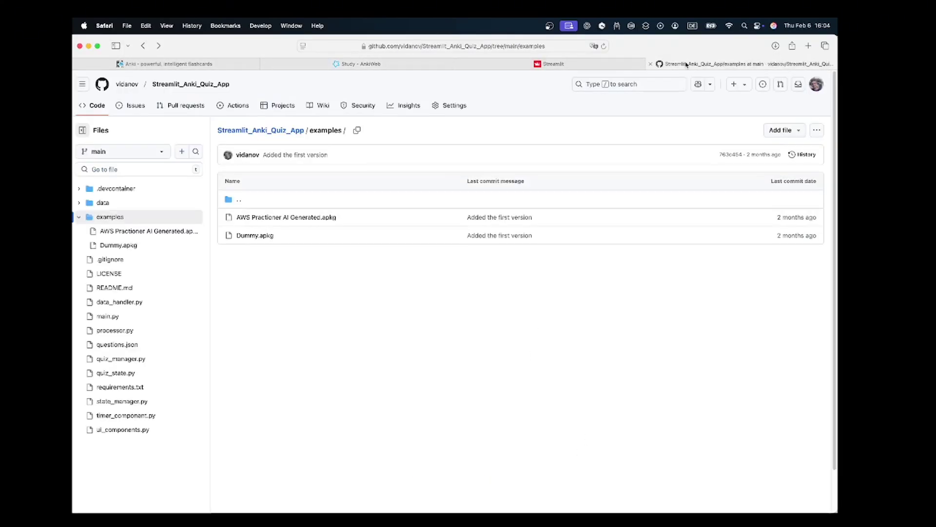
{"action": "left_click", "coordinate": [573, 67]}
{"action": "left_click", "coordinate": [499, 46]}
{"action": "left_click", "coordinate": [364, 46]}
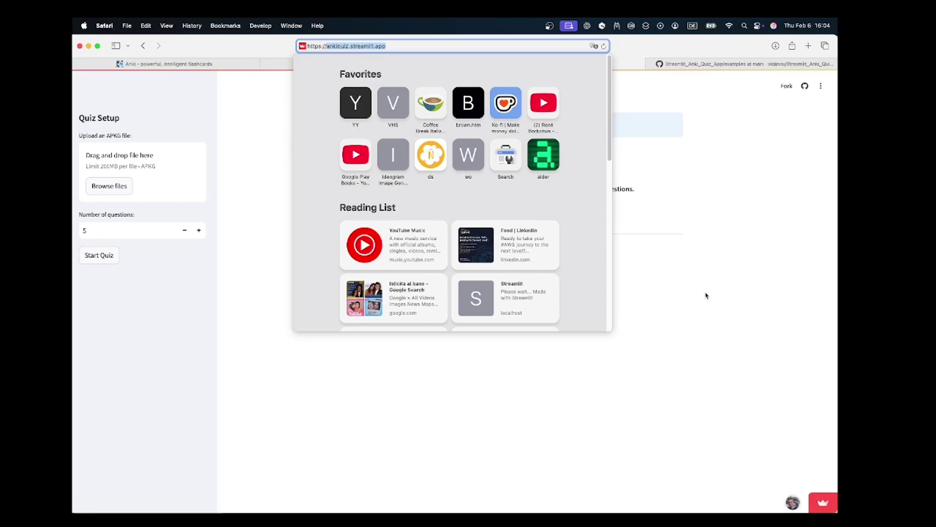
{"action": "left_click", "coordinate": [706, 296]}
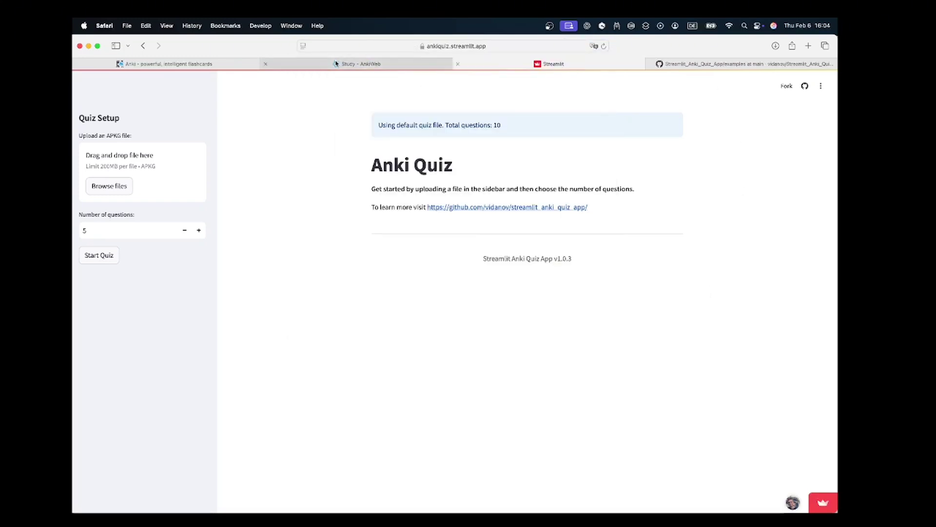
- Start the default Anki quiz and submit Amazon VPC as the answer to the first question
{"action": "left_click", "coordinate": [95, 256]}
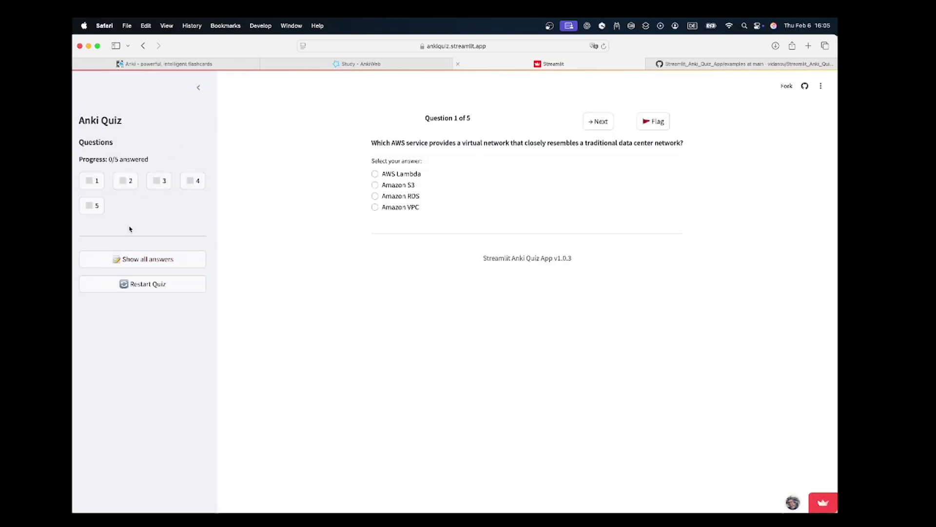
{"action": "left_click_drag", "start_coordinate": [399, 123], "coordinate": [526, 115]}
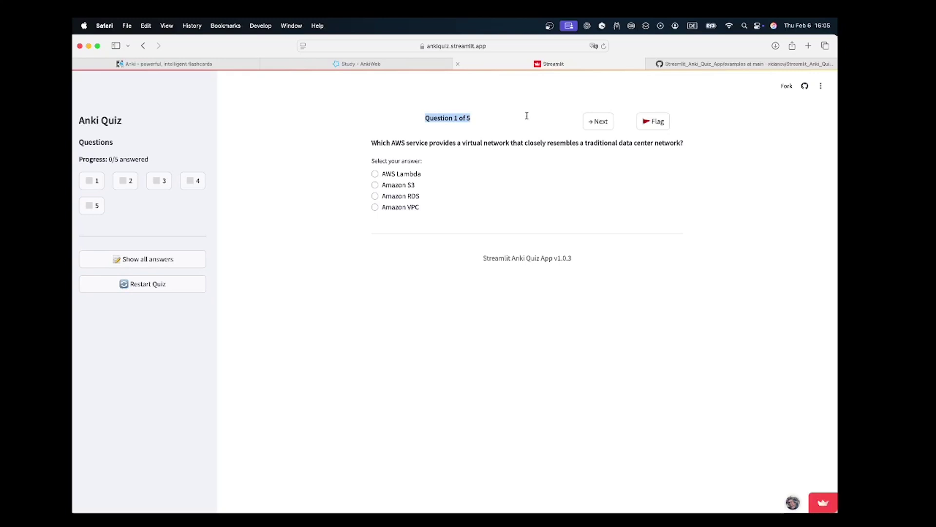
{"action": "left_click", "coordinate": [389, 177]}
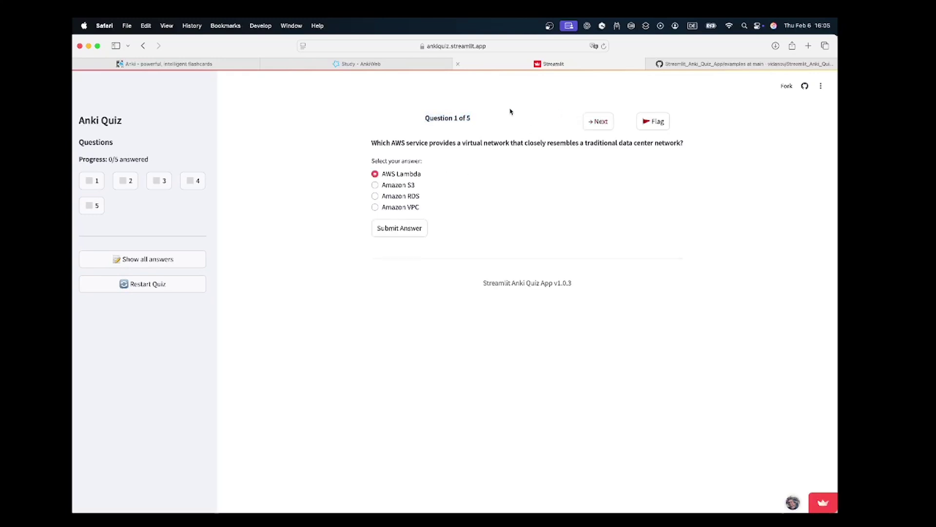
{"action": "left_click", "coordinate": [396, 206]}
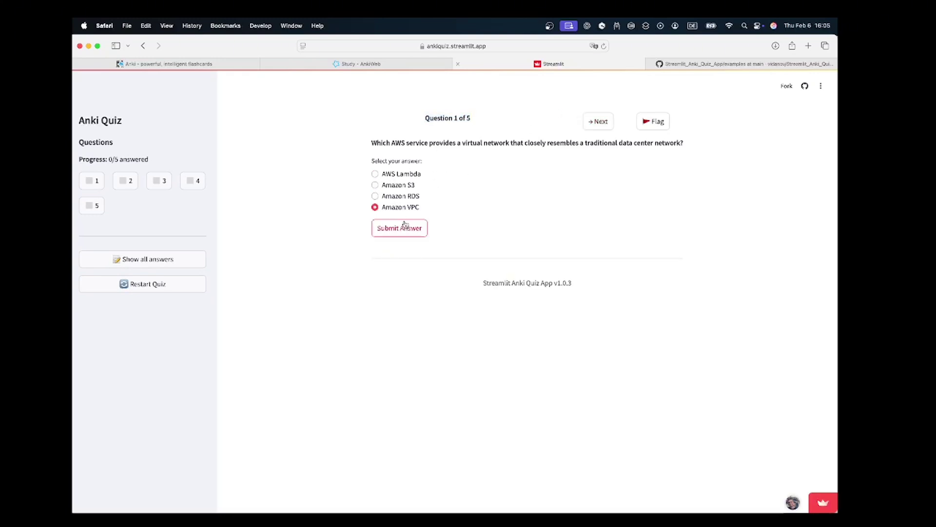
{"action": "left_click", "coordinate": [405, 225]}
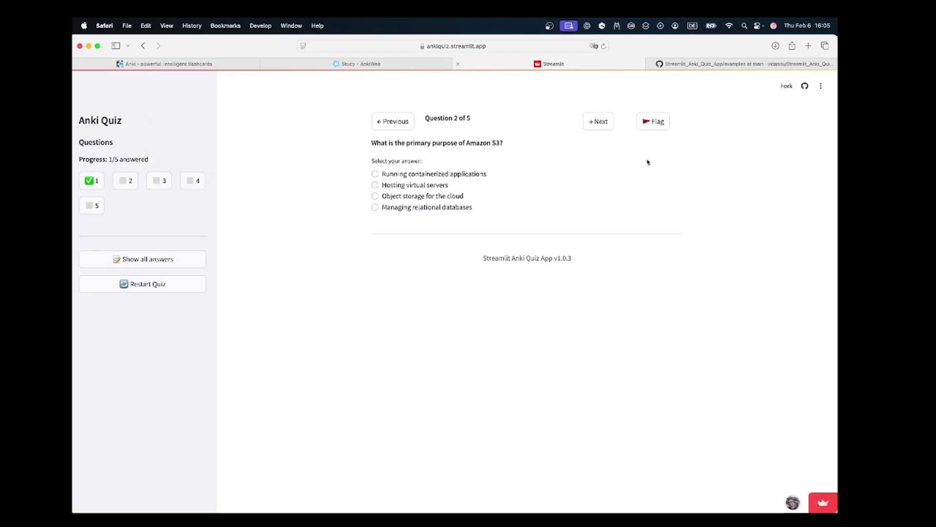
- Flag the Amazon S3 question for review, and submit Reserved Instances as the answer to the AWS Lambda pricing question
{"action": "left_click", "coordinate": [658, 123]}
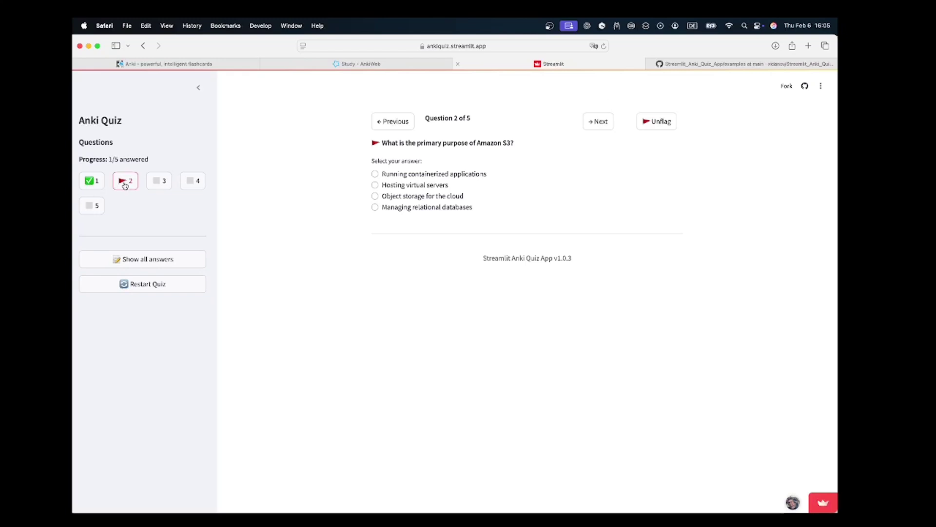
{"action": "left_click", "coordinate": [193, 181]}
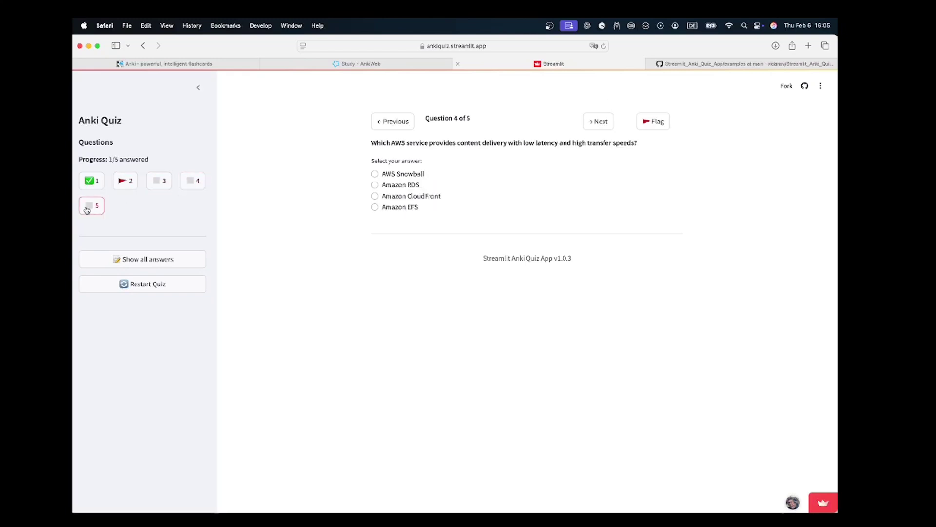
{"action": "left_click", "coordinate": [154, 183]}
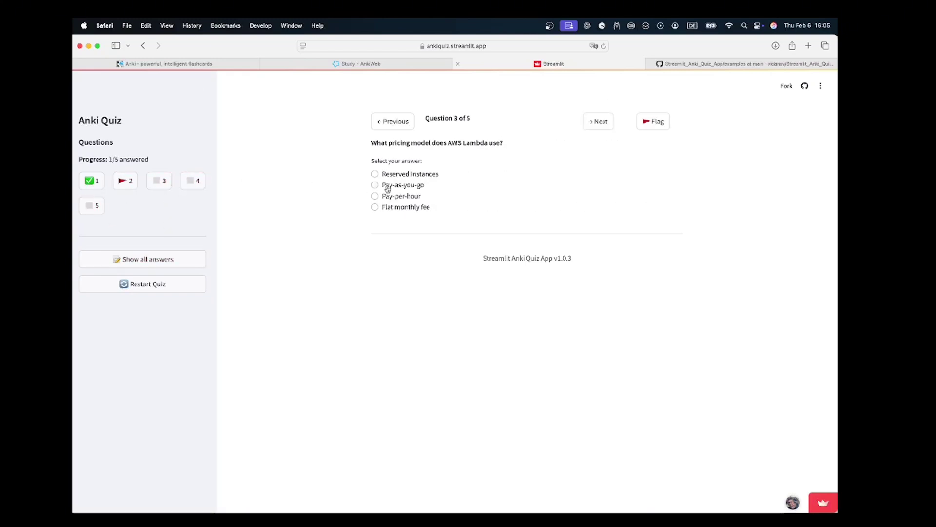
{"action": "left_click", "coordinate": [401, 228]}
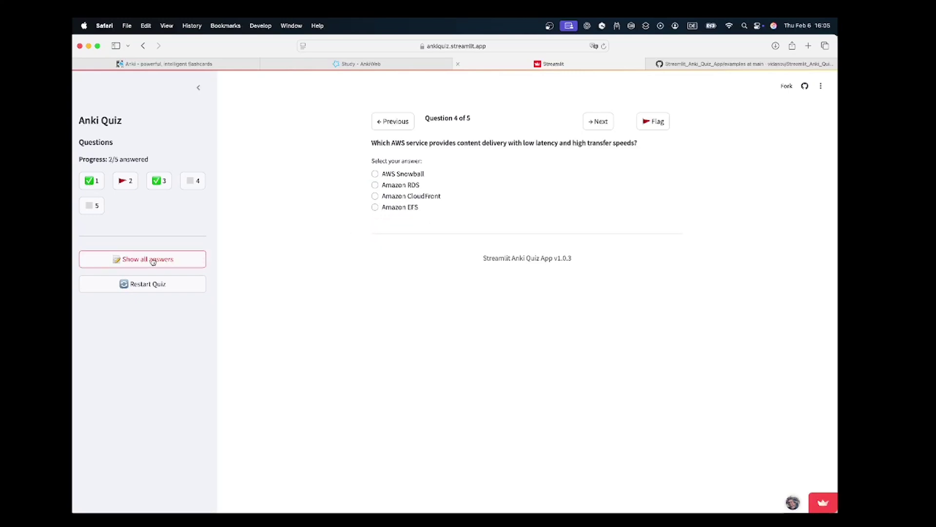
- Submit Amazon EFS for the content delivery question and "AWS manages everything in the cloud" for the Shared Responsibility Model question
{"action": "left_click", "coordinate": [396, 209]}
{"action": "left_click", "coordinate": [393, 230]}
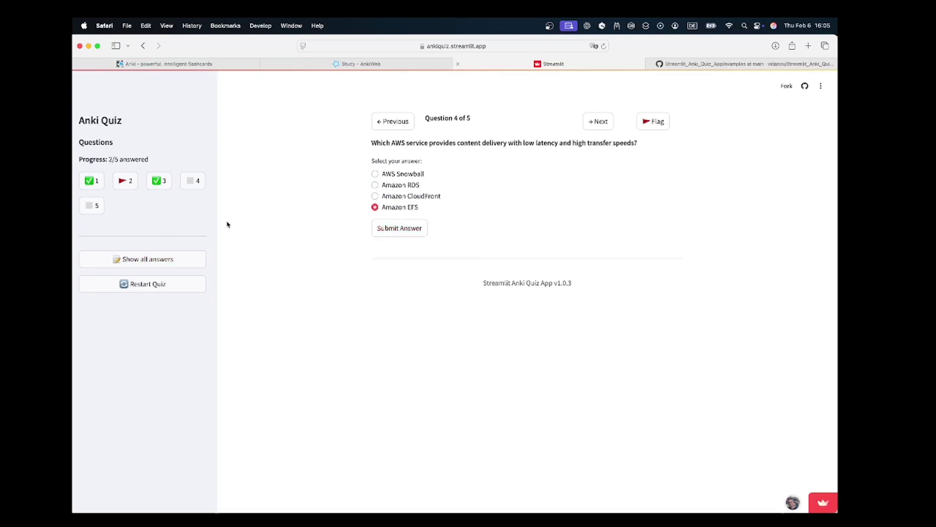
{"action": "left_click", "coordinate": [193, 181]}
{"action": "left_click", "coordinate": [384, 229]}
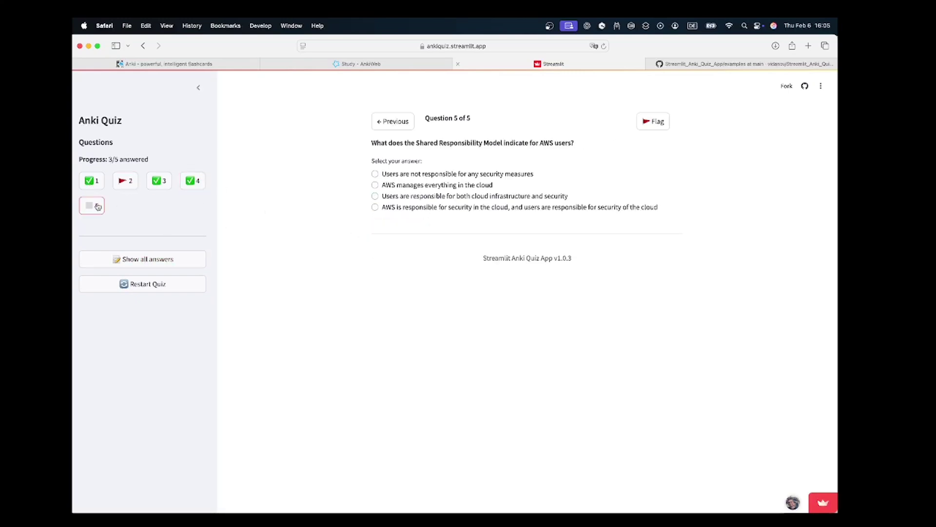
{"action": "left_click", "coordinate": [419, 226]}
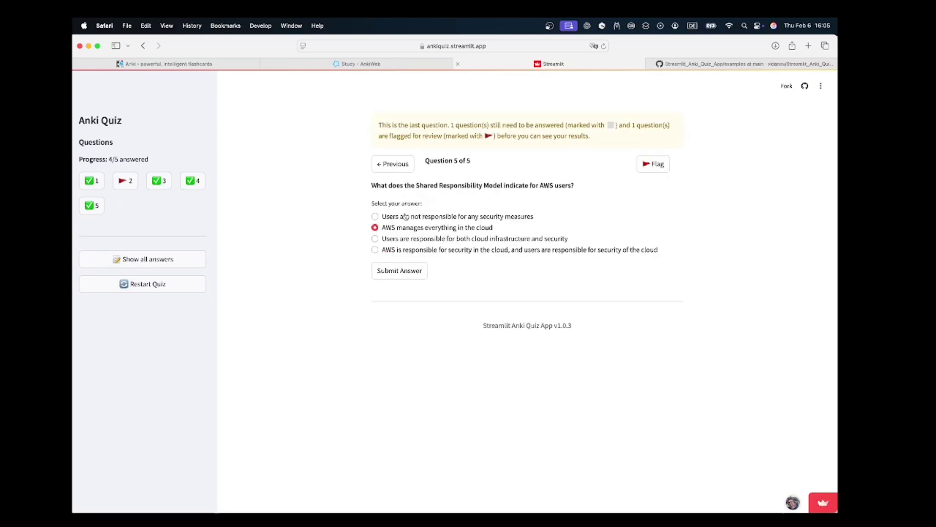
- Return to the flagged Amazon S3 question and submit "Object storage for the cloud" as its answer
{"action": "left_click", "coordinate": [125, 180]}
{"action": "left_click", "coordinate": [415, 196]}
{"action": "left_click", "coordinate": [415, 228]}
{"action": "mouse_move", "coordinate": [515, 278]}
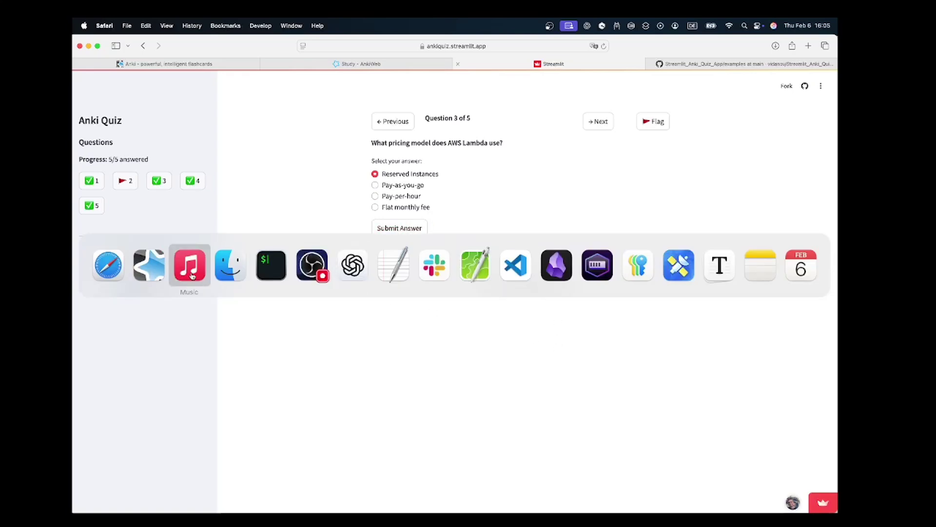
- Switch to Anki, start an export as an Anki Collection Package to the Desktop, and cancel the file saving
{"action": "left_click", "coordinate": [149, 266]}
{"action": "left_click", "coordinate": [121, 26]}
{"action": "left_click", "coordinate": [129, 66]}
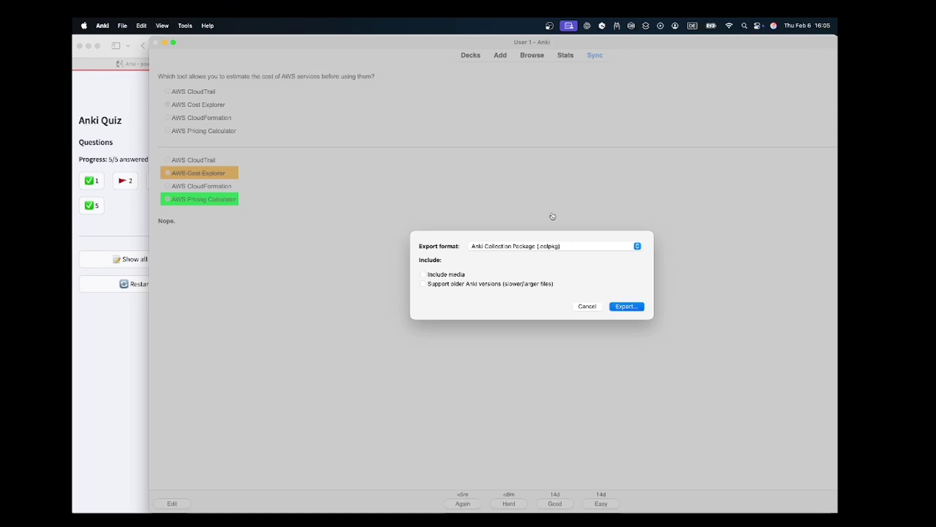
{"action": "left_click", "coordinate": [386, 183]}
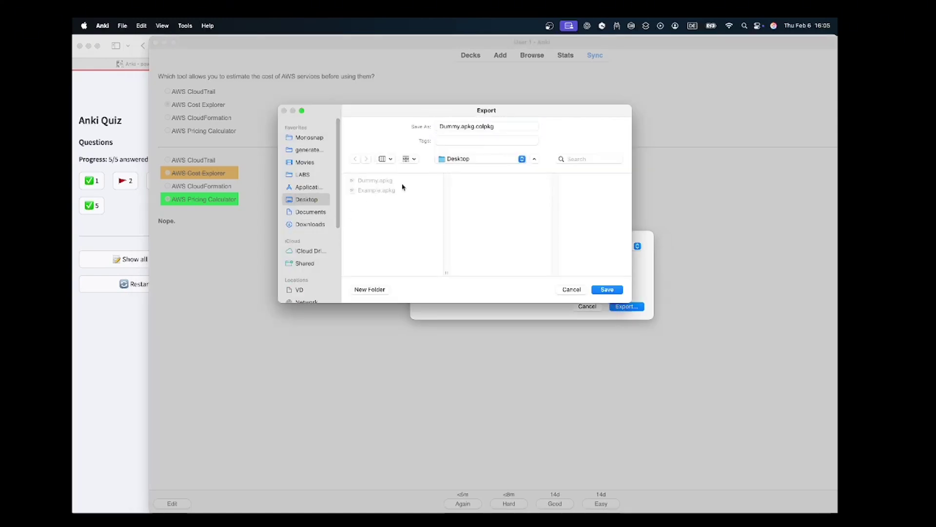
{"action": "left_click", "coordinate": [573, 289]}
- Export all decks as an Anki Deck Package (.apkg) to the Desktop, replacing the existing Dummy.apkg
{"action": "left_click", "coordinate": [596, 247]}
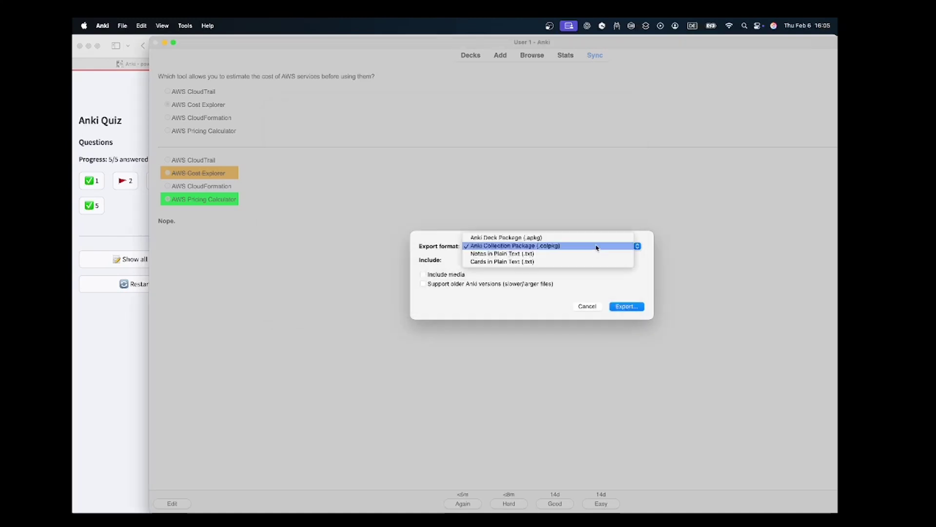
{"action": "left_click", "coordinate": [554, 238]}
{"action": "left_click", "coordinate": [648, 316]}
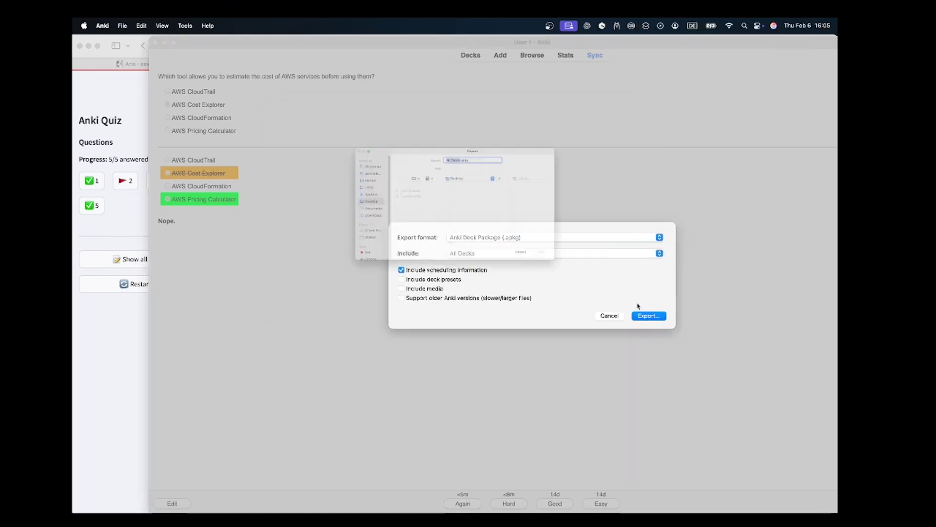
{"action": "left_click", "coordinate": [371, 184]}
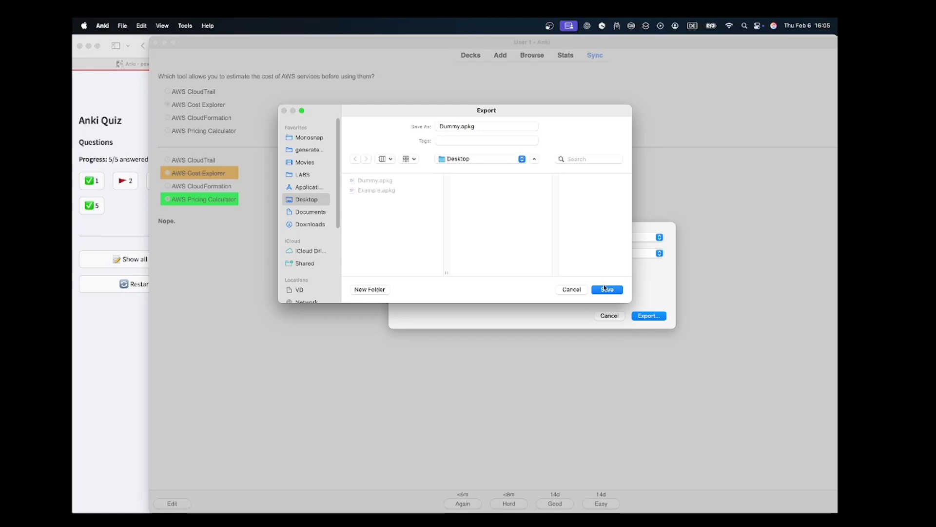
{"action": "left_click", "coordinate": [605, 289]}
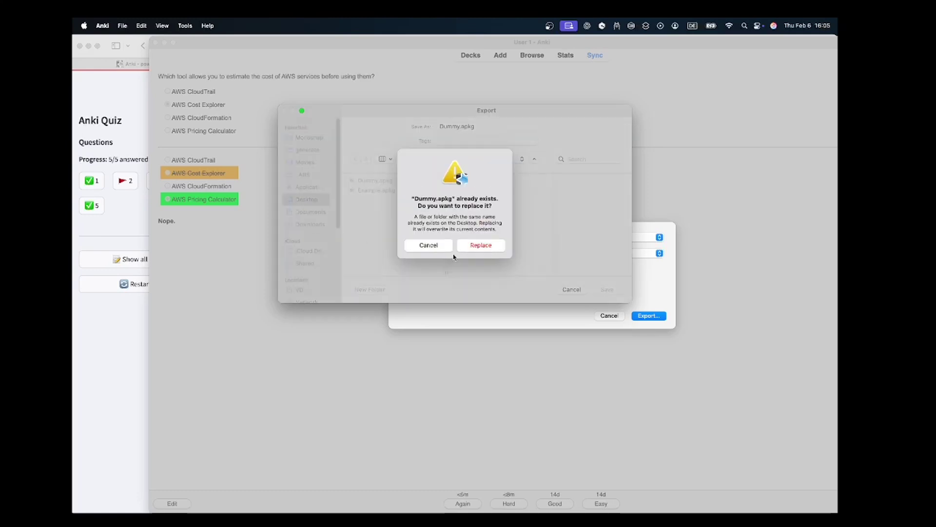
{"action": "left_click", "coordinate": [469, 245]}
- Switch to Safari, open the quiz app's GitHub repository, and view README.md on the timed-mode branch
{"action": "left_click", "coordinate": [109, 225]}
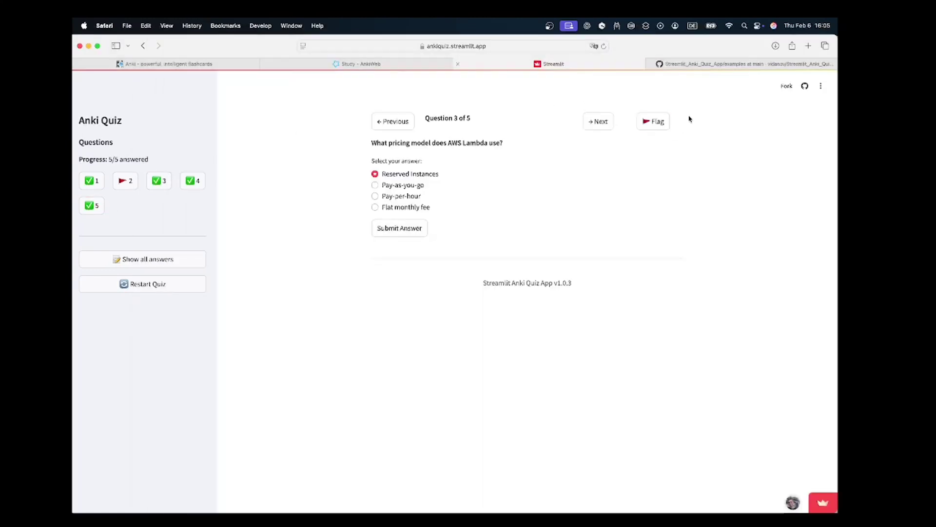
{"action": "left_click", "coordinate": [787, 86]}
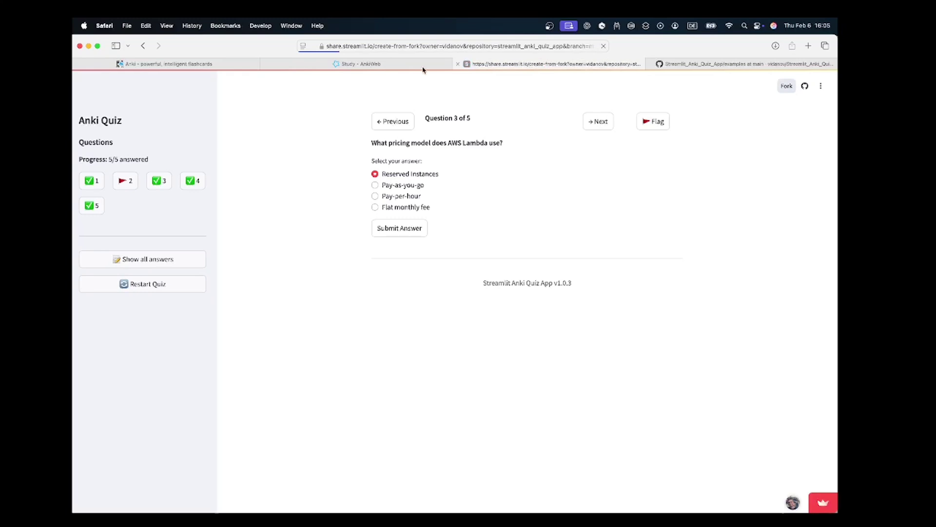
{"action": "left_click", "coordinate": [143, 46]}
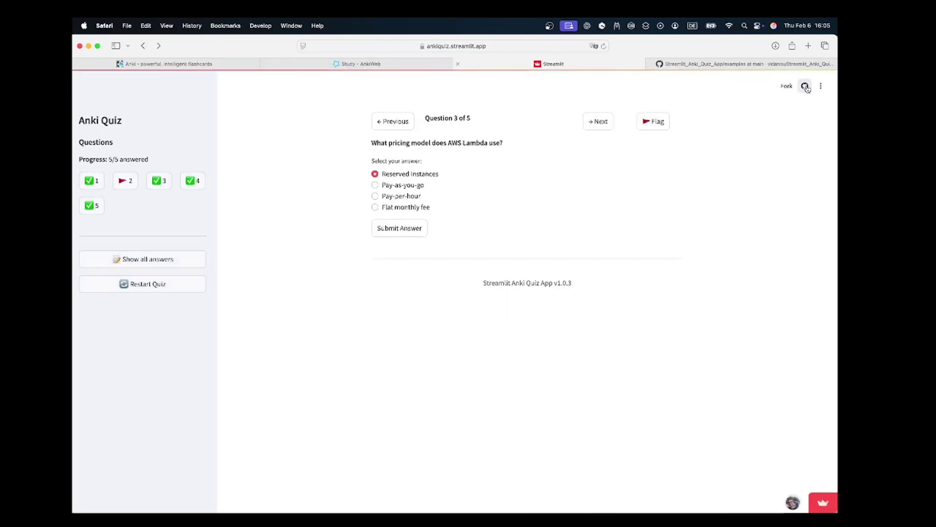
{"action": "left_click", "coordinate": [806, 86]}
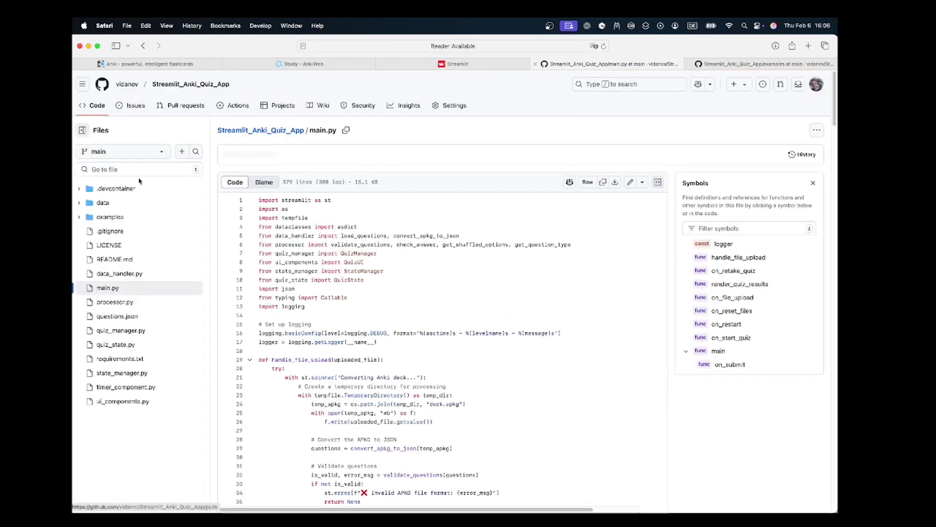
{"action": "left_click", "coordinate": [110, 259]}
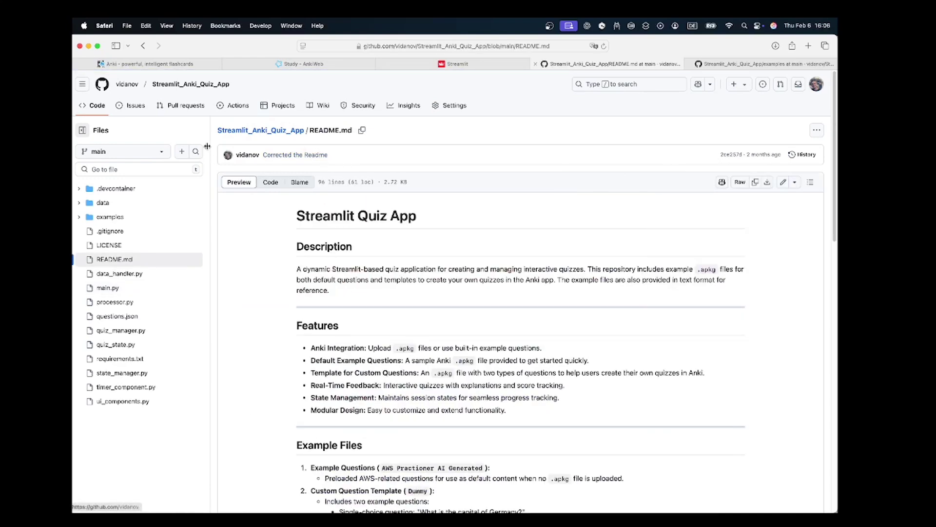
{"action": "left_click", "coordinate": [122, 151]}
{"action": "left_click", "coordinate": [117, 243]}
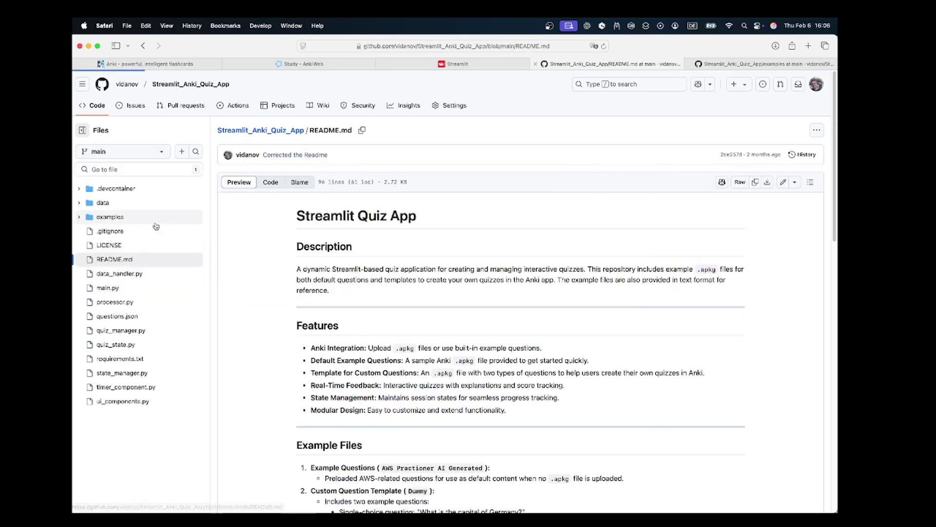
- In the iTerm2 terminal, switch the local Streamlit_Anki_Quiz_App repository to its timed branch with git switch timed-mode
{"action": "key", "text": "alt+space"}
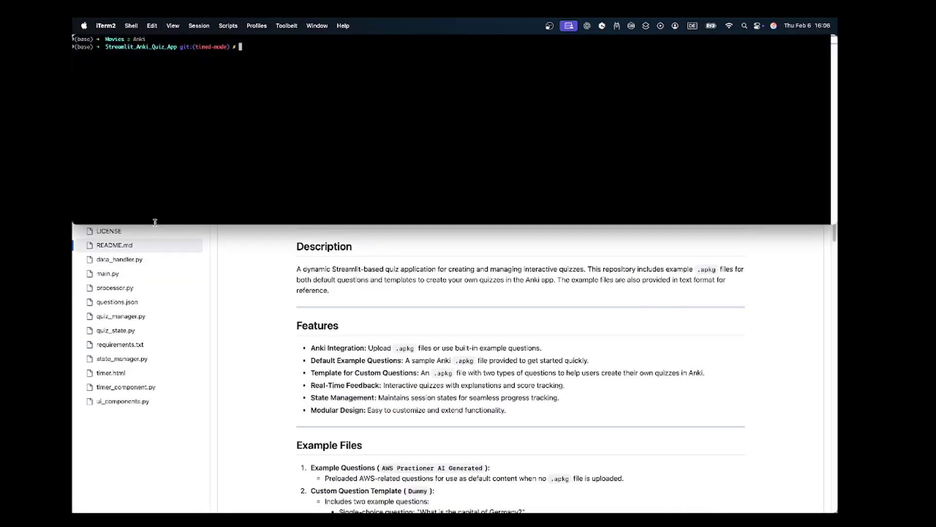
{"action": "type", "text": "stgit sw"}
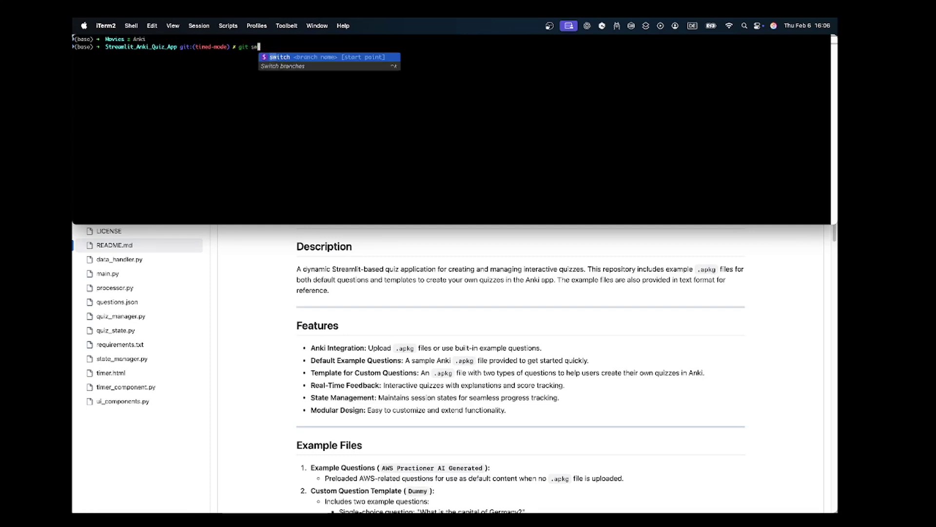
{"action": "type", "text": "itch timed-mode"}
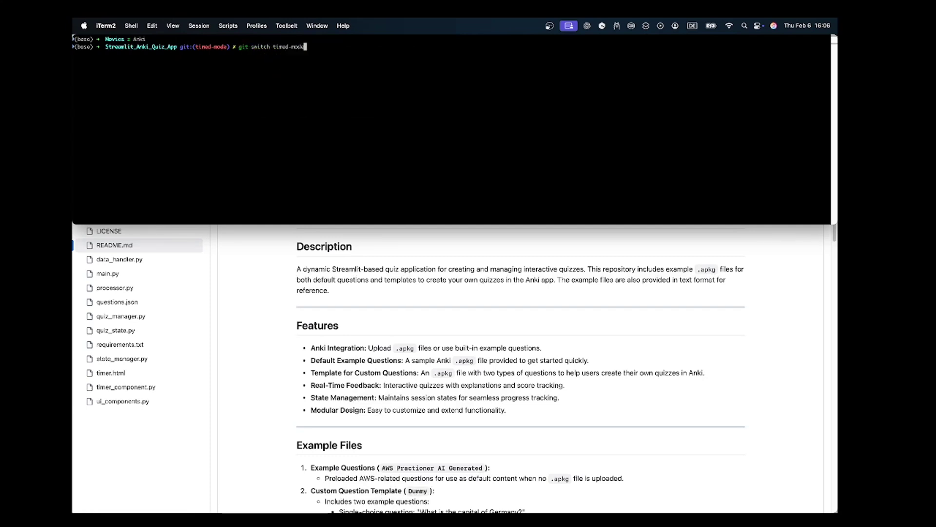
{"action": "key", "text": "Return"}
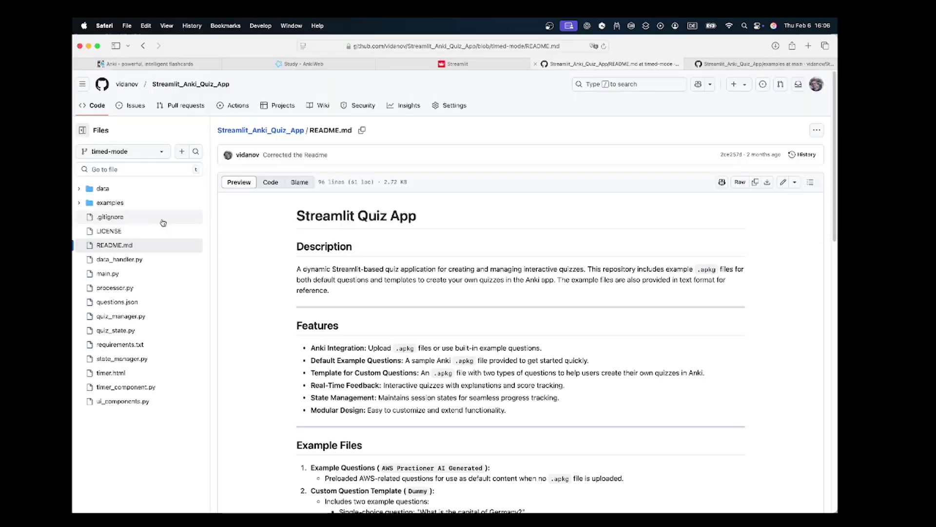
- Start the default five-question timed quiz on localhost:8503, submit Amazon S3 for the first question, and answer the second
{"action": "left_click", "coordinate": [103, 168]}
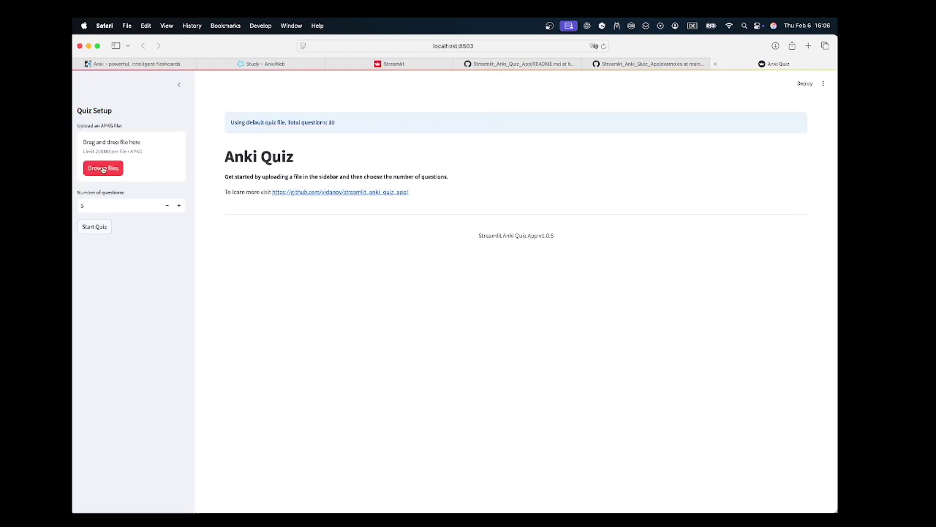
{"action": "left_click", "coordinate": [94, 226]}
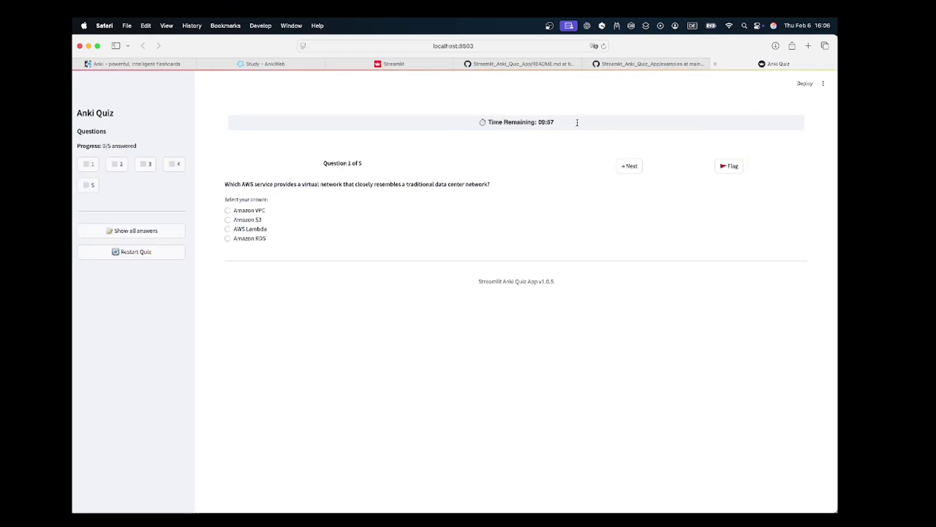
{"action": "left_click", "coordinate": [251, 211]}
{"action": "left_click", "coordinate": [256, 264]}
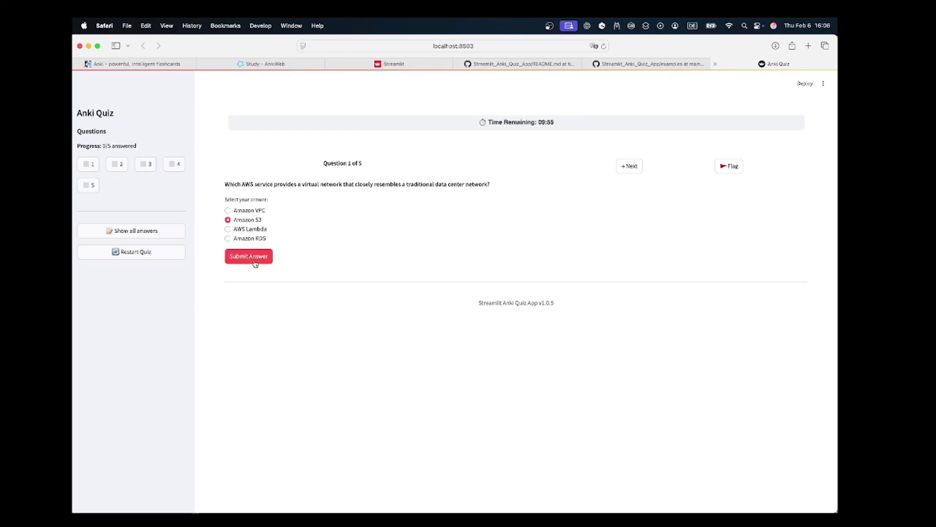
{"action": "left_click", "coordinate": [228, 220]}
{"action": "left_click", "coordinate": [261, 257]}
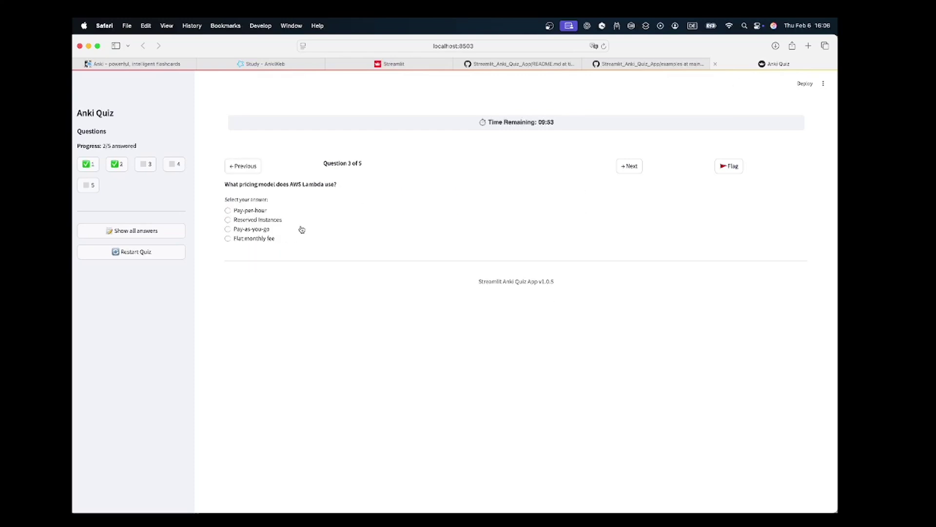
- Go to the blog at vidanov.com/blog in the current browser window
{"action": "left_click", "coordinate": [509, 46]}
{"action": "type", "text": "vidn"}
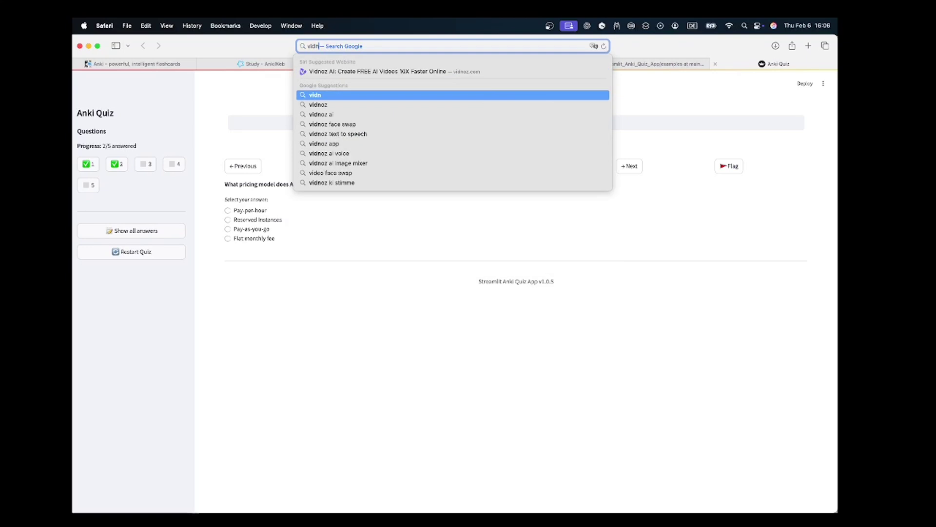
{"action": "key", "text": "BackSpace"}
{"action": "type", "text": "anov.com/bl"}
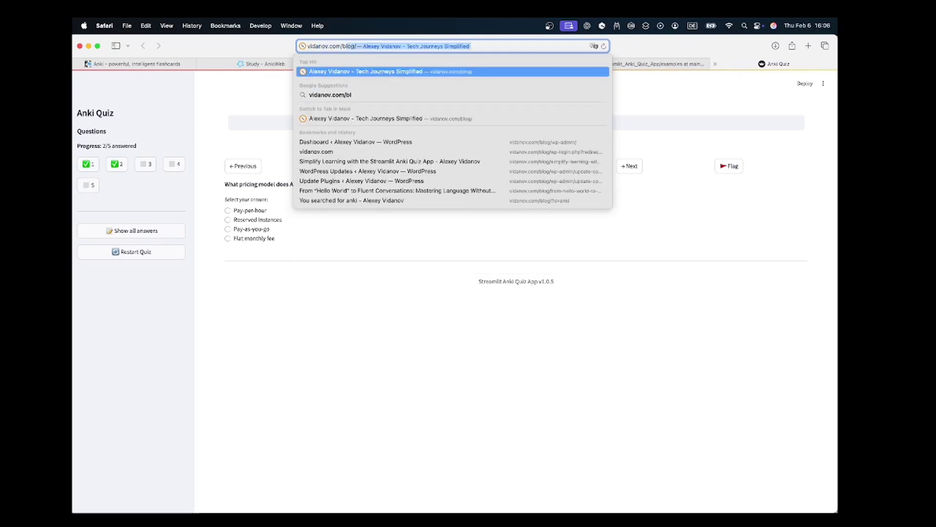
{"action": "key", "text": "Return"}
- Search the blog for Anki and open the Streamlit Anki Quiz App article at its introduction
{"action": "left_click", "coordinate": [594, 431]}
{"action": "type", "text": "Anki"}
{"action": "key", "text": "Return"}
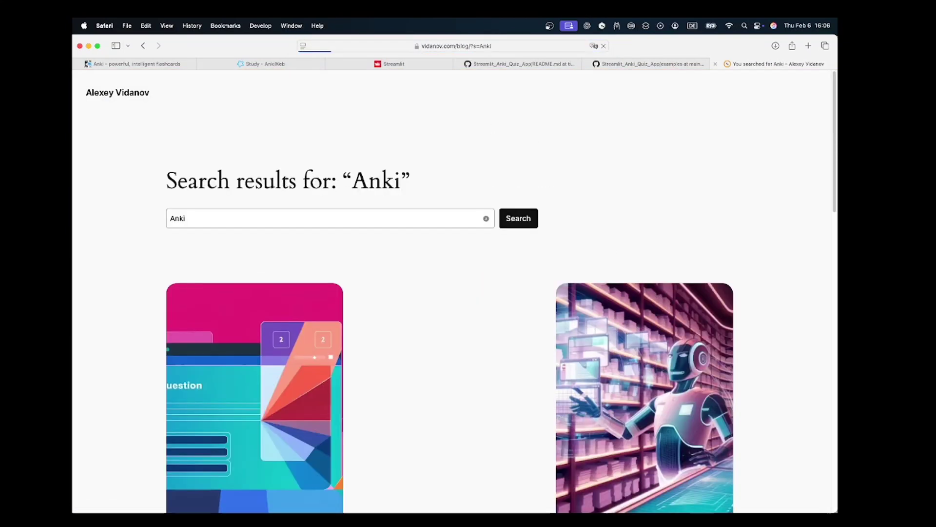
{"action": "left_click", "coordinate": [247, 410]}
{"action": "scroll", "coordinate": [602, 306], "scroll_direction": "down", "scroll_amount": 20}
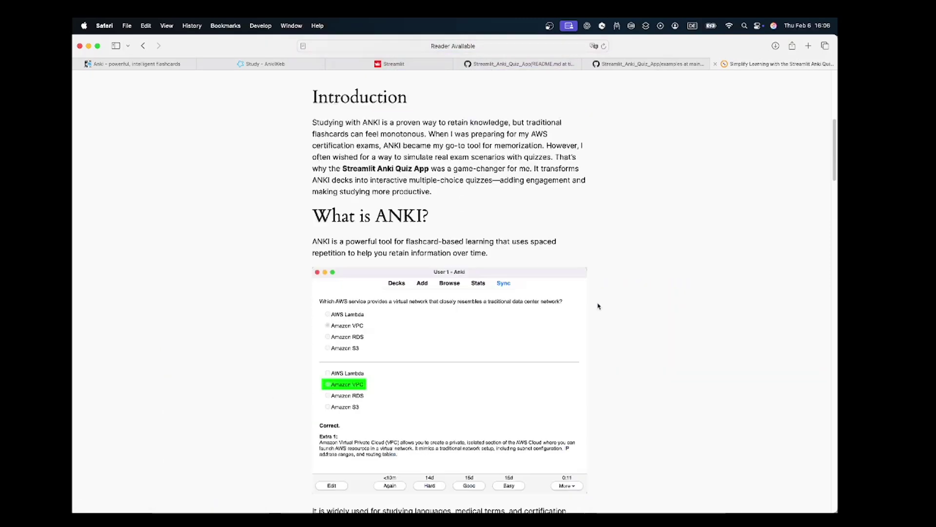